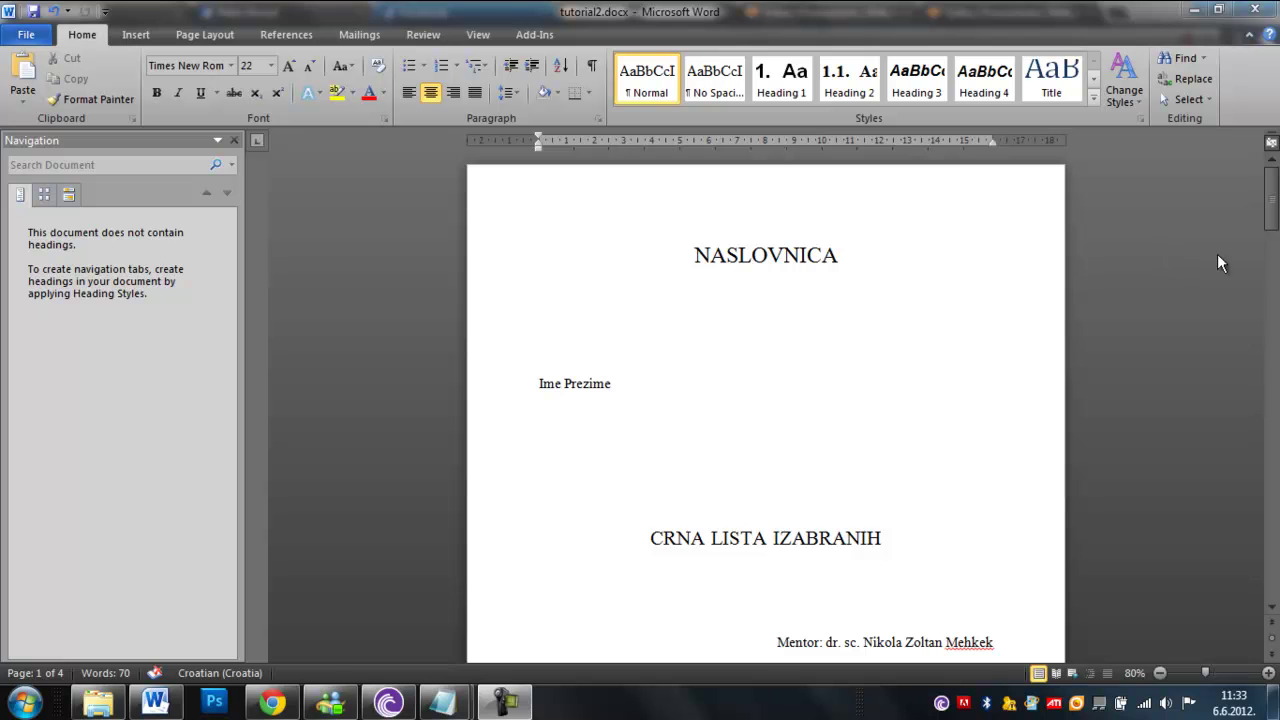
- Apply Heading 1 to the Naslov line on page 3 so it reads '1. Naslov'
left_click_drag(1276, 184, 1272, 399)
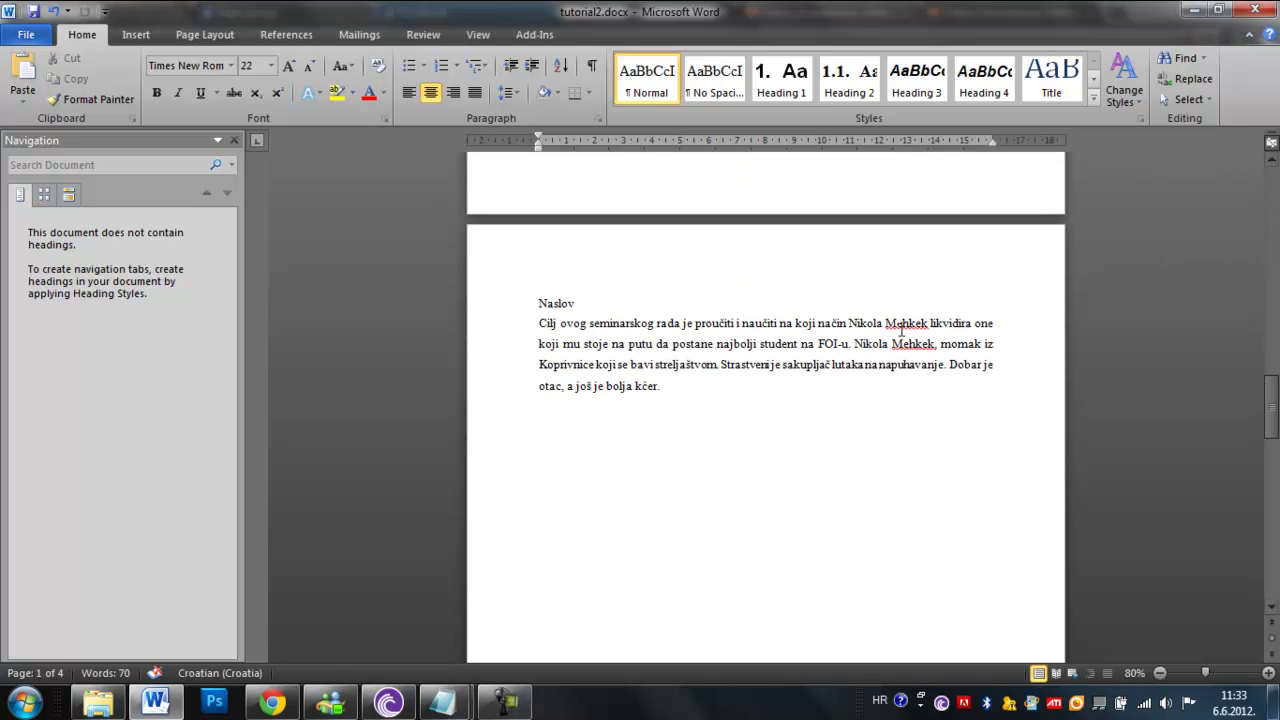
left_click(553, 303)
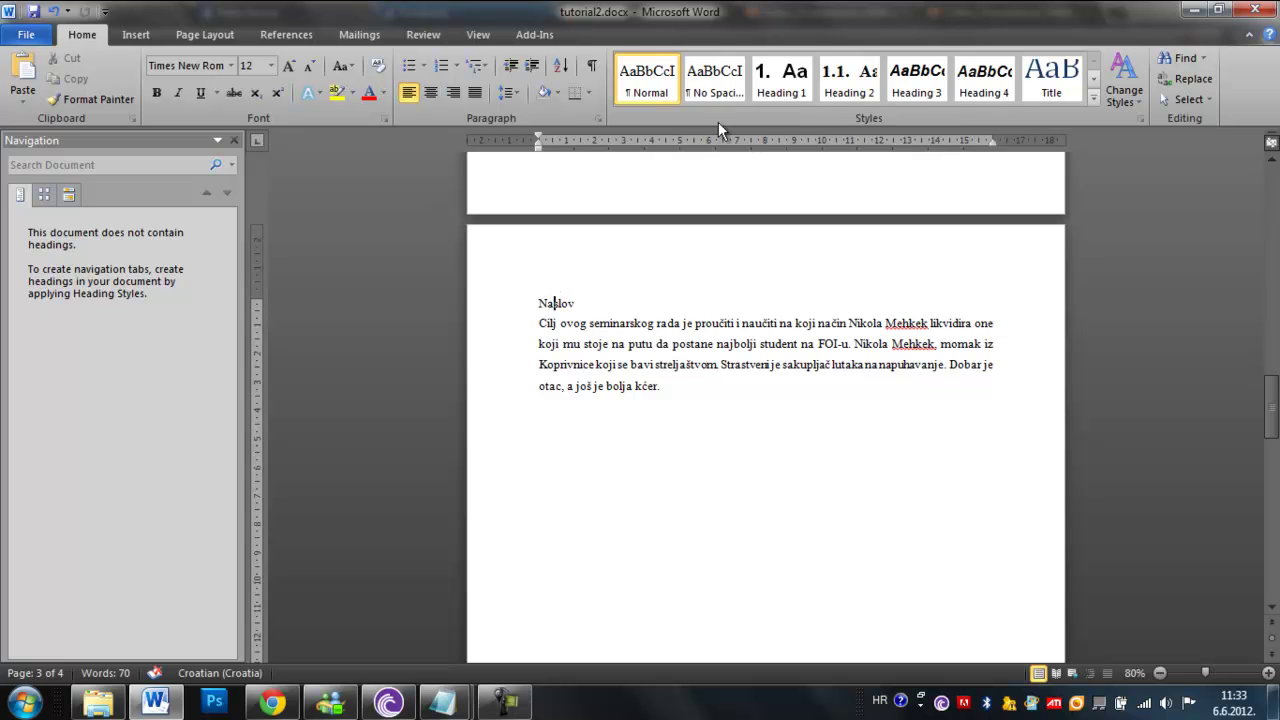
left_click(780, 90)
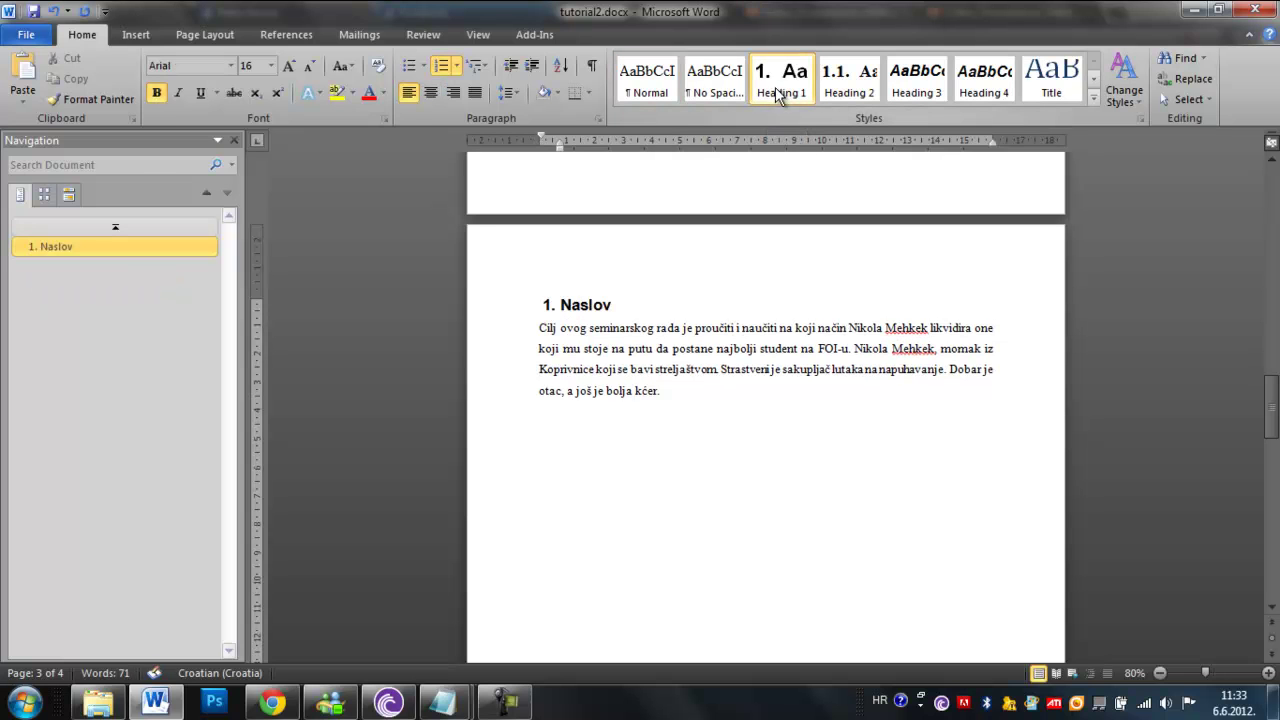
left_click_drag(1271, 405, 1271, 512)
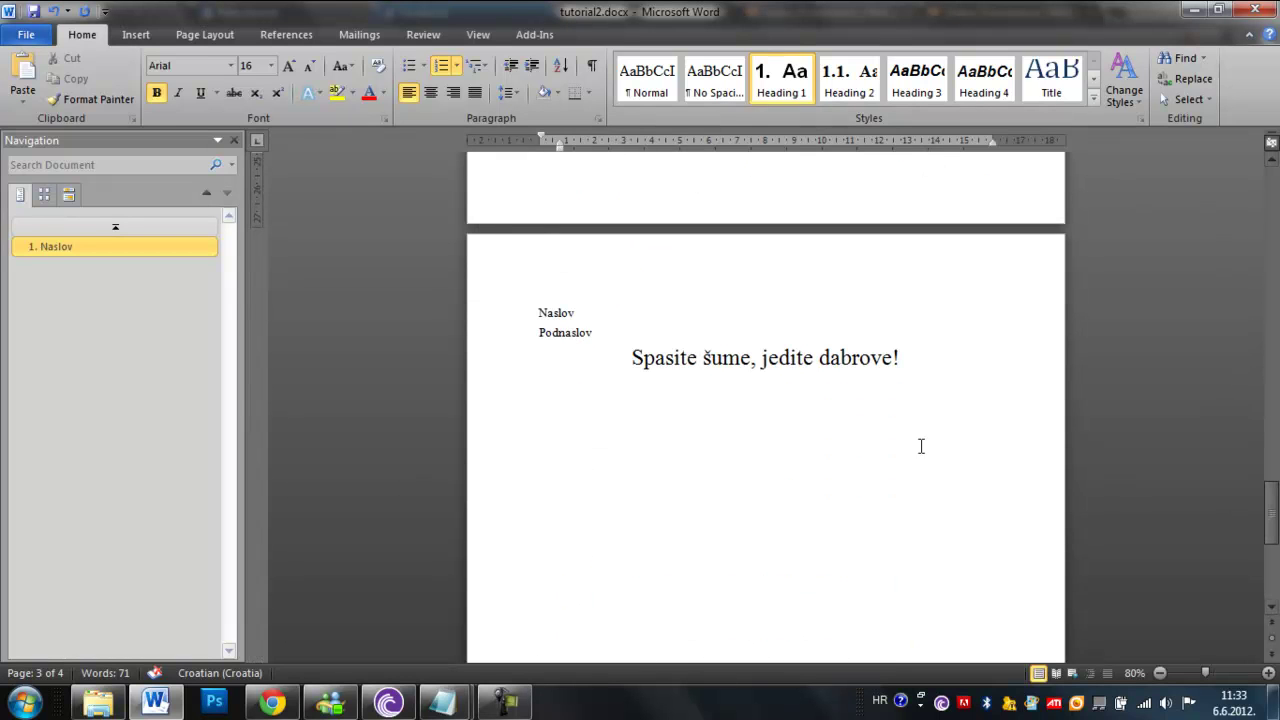
- Style the second Naslov line as a numbered Heading 1, '2. Naslov'
left_click(548, 310)
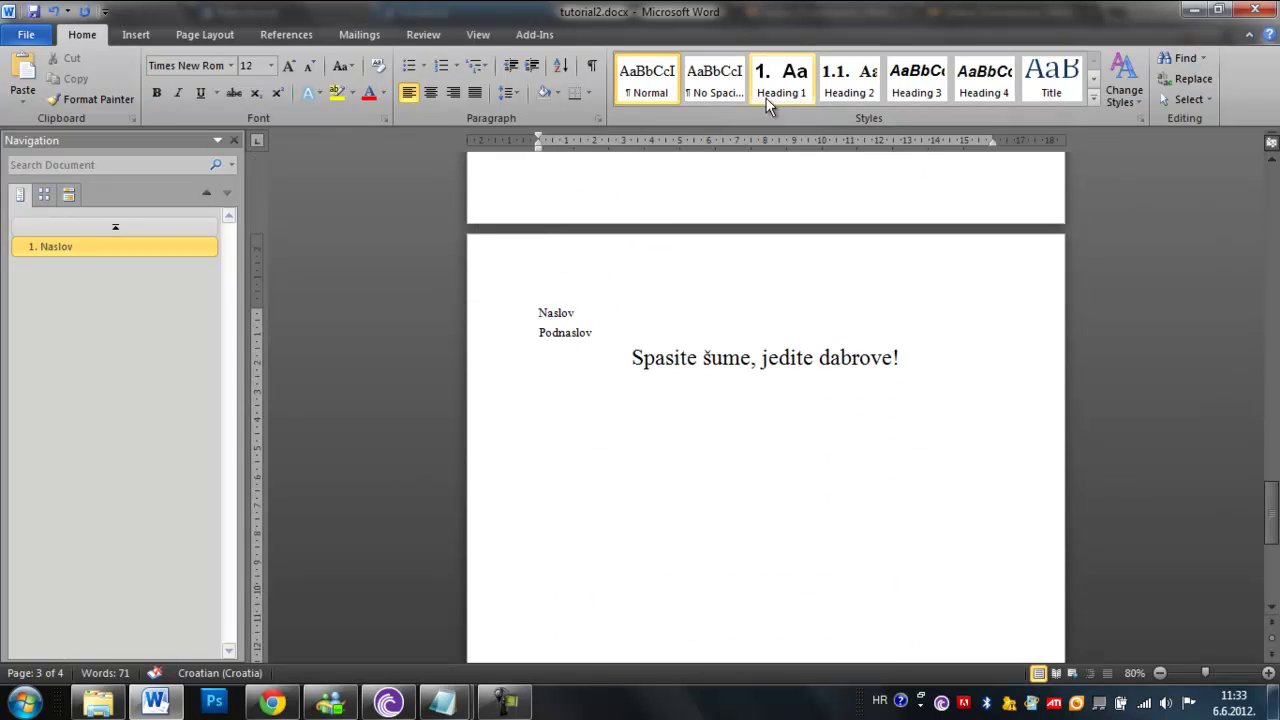
left_click(775, 90)
key("ctrl+z")
left_click(768, 94)
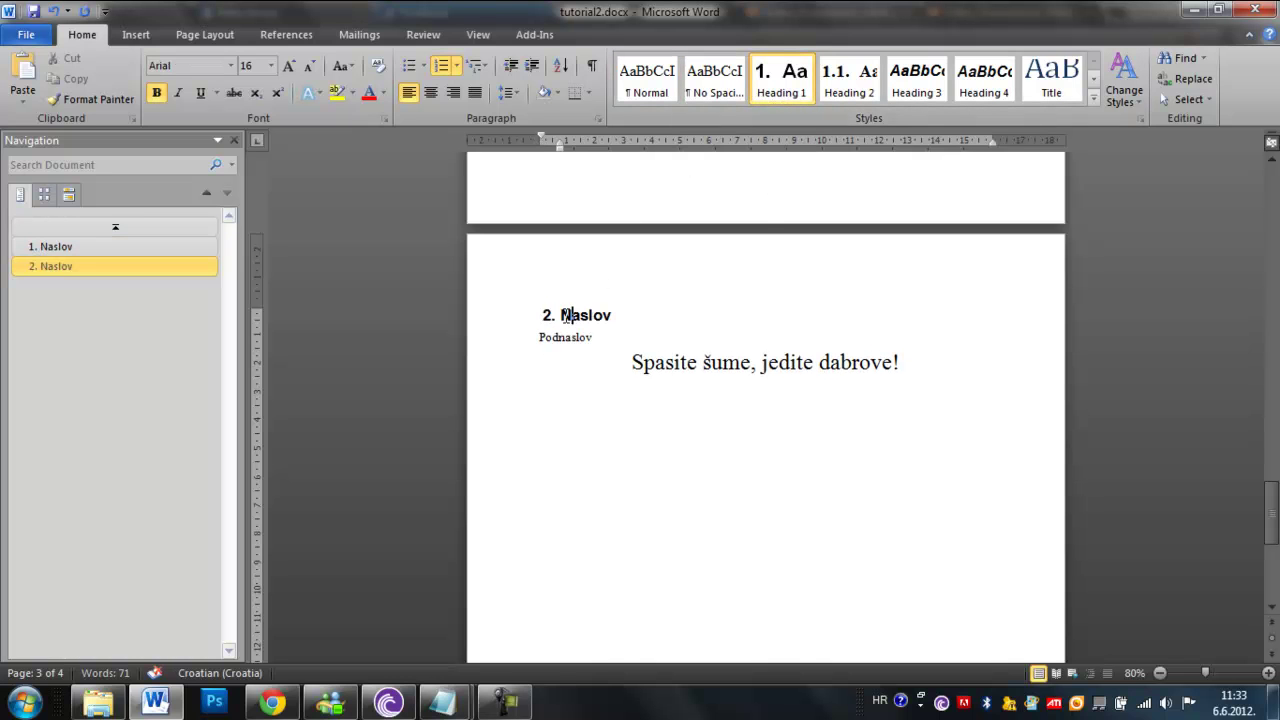
- Make Podnaslov a Heading 2 and correct its number to '2.1.'
left_click(565, 337)
left_click(866, 90)
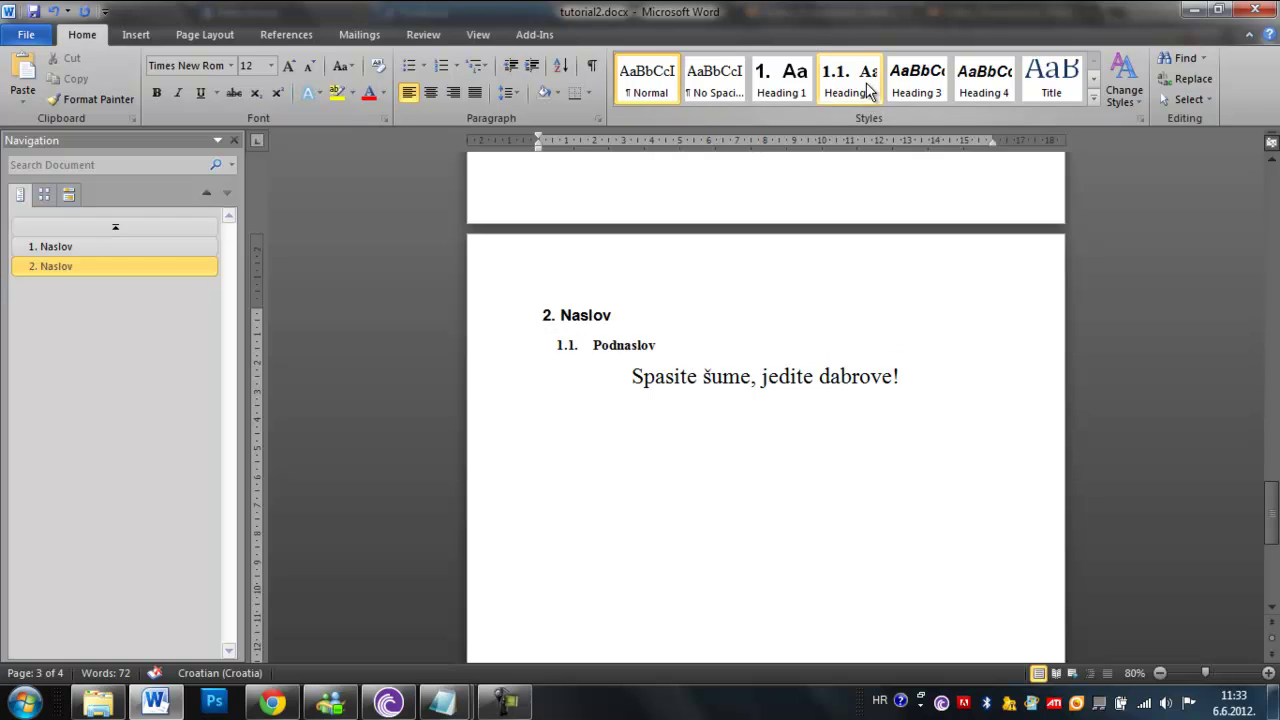
left_click(568, 345)
key("BackSpace")
type("2.1.")
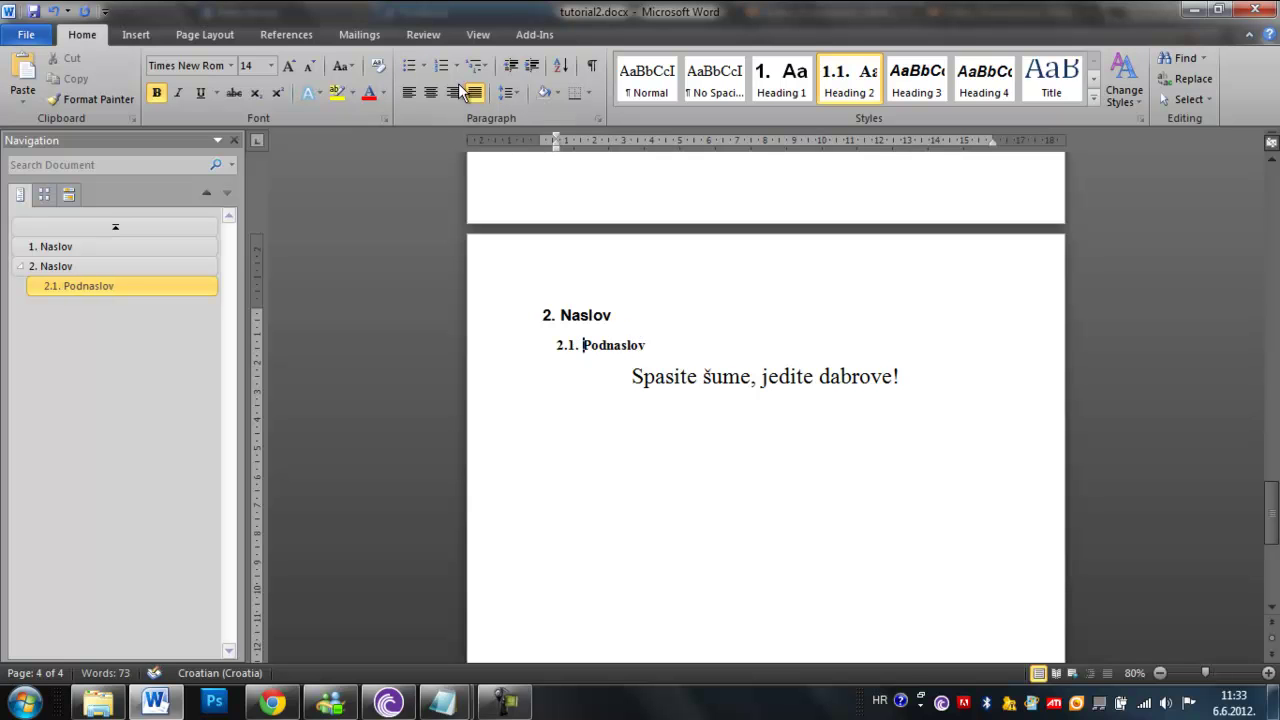
left_click(445, 66)
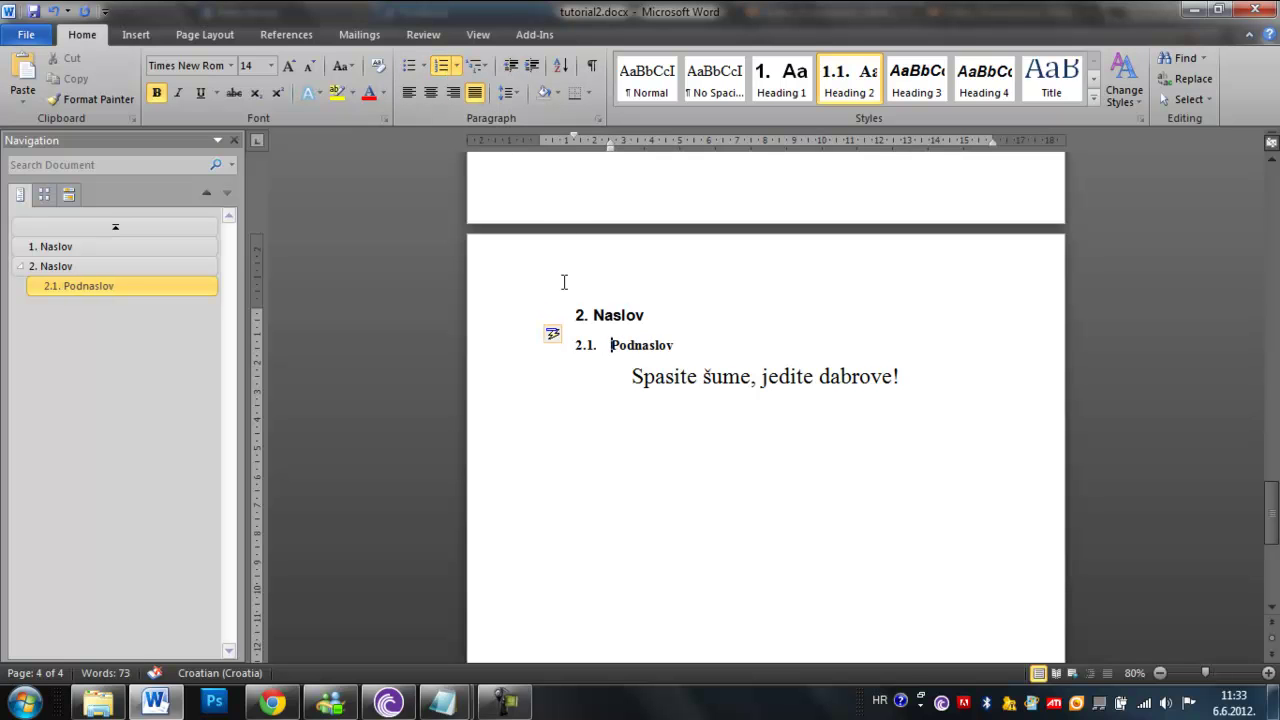
- Shift the 2. Naslov and 2.1. Podnaslov headings further left using the ruler indent markers
left_click(604, 318)
left_click_drag(592, 147, 565, 145)
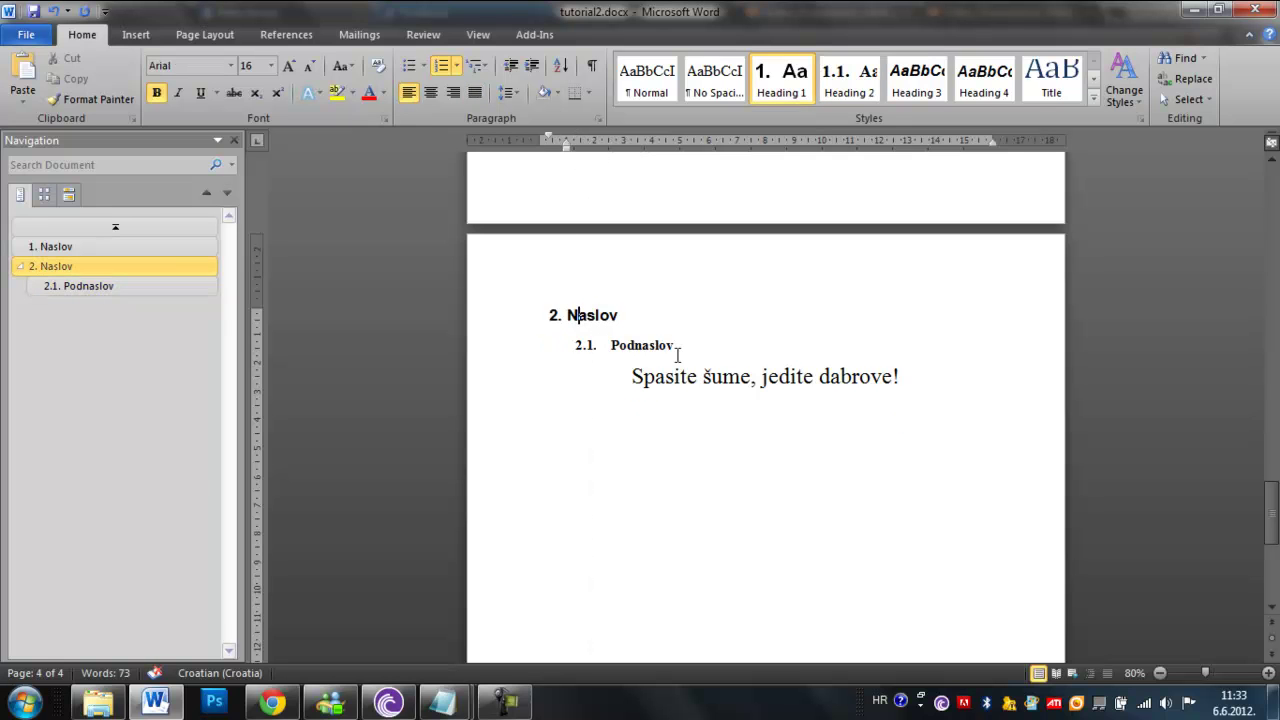
scroll(660, 380, "up", 1)
left_click(637, 415)
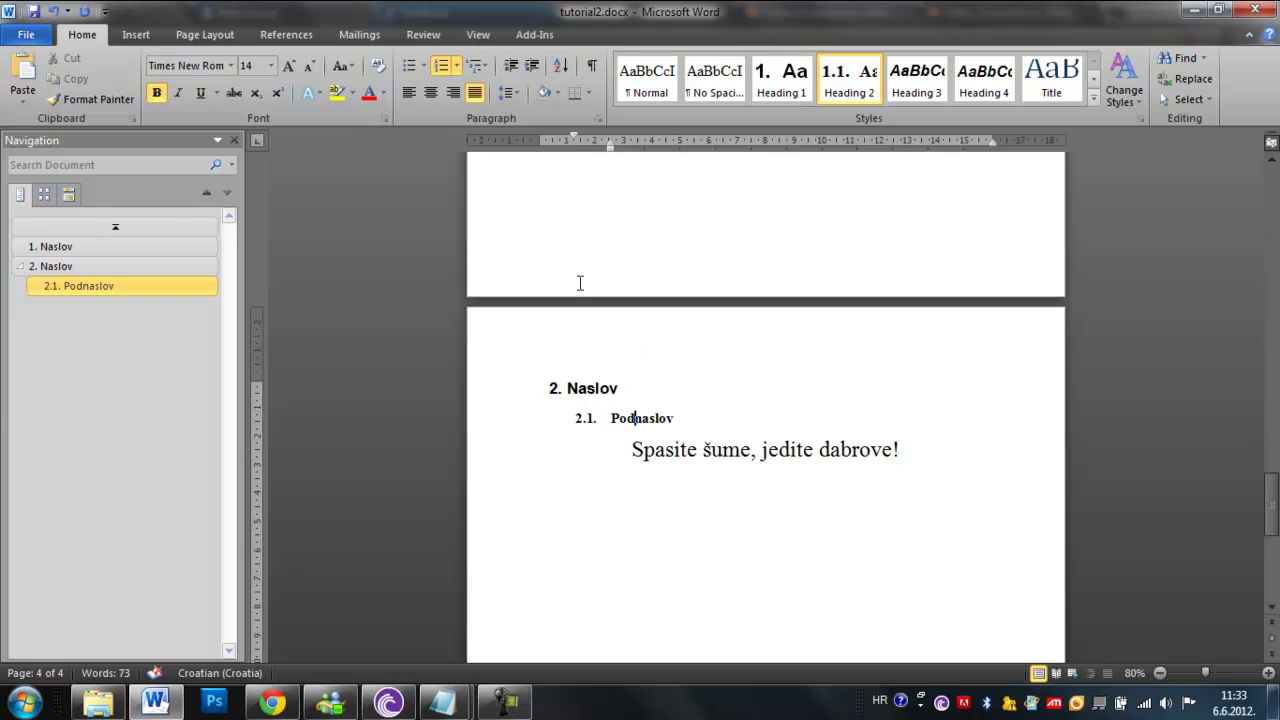
left_click_drag(609, 148, 581, 146)
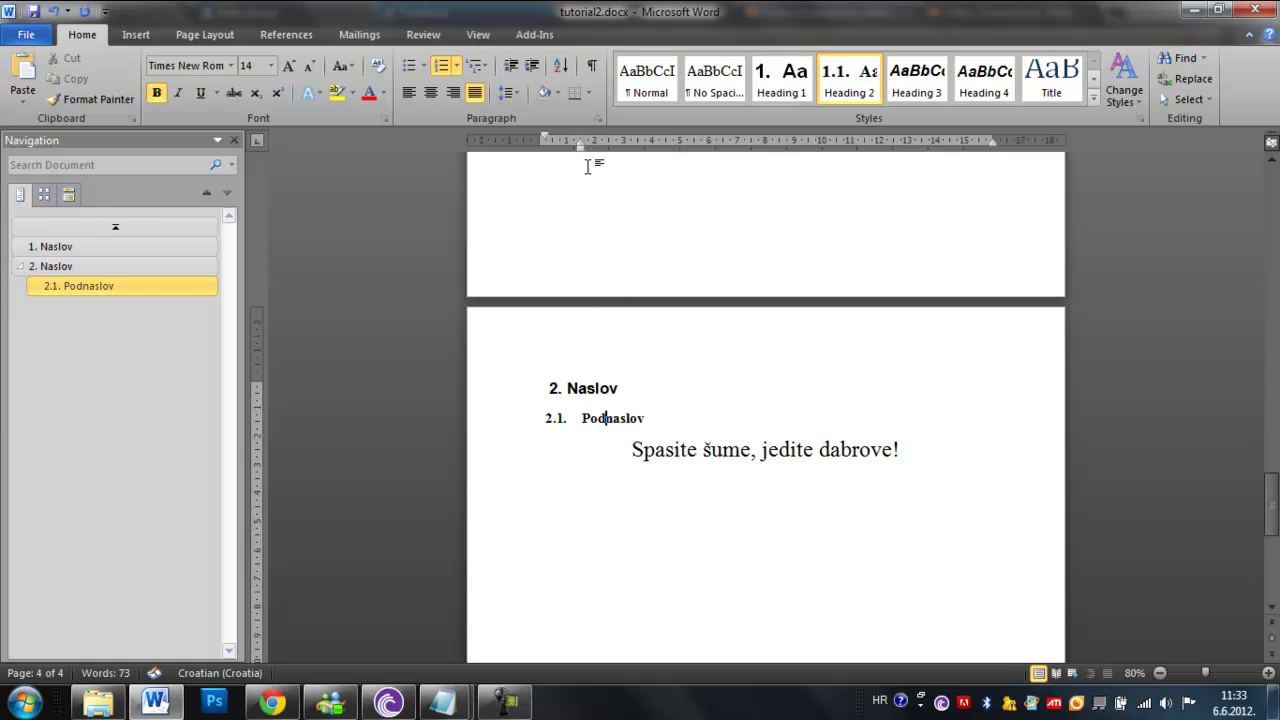
scroll(810, 400, "up", 2)
scroll(835, 384, "up", 2)
scroll(829, 371, "up", 4)
scroll(820, 372, "up", 4)
scroll(813, 372, "up", 4)
scroll(813, 372, "up", 4)
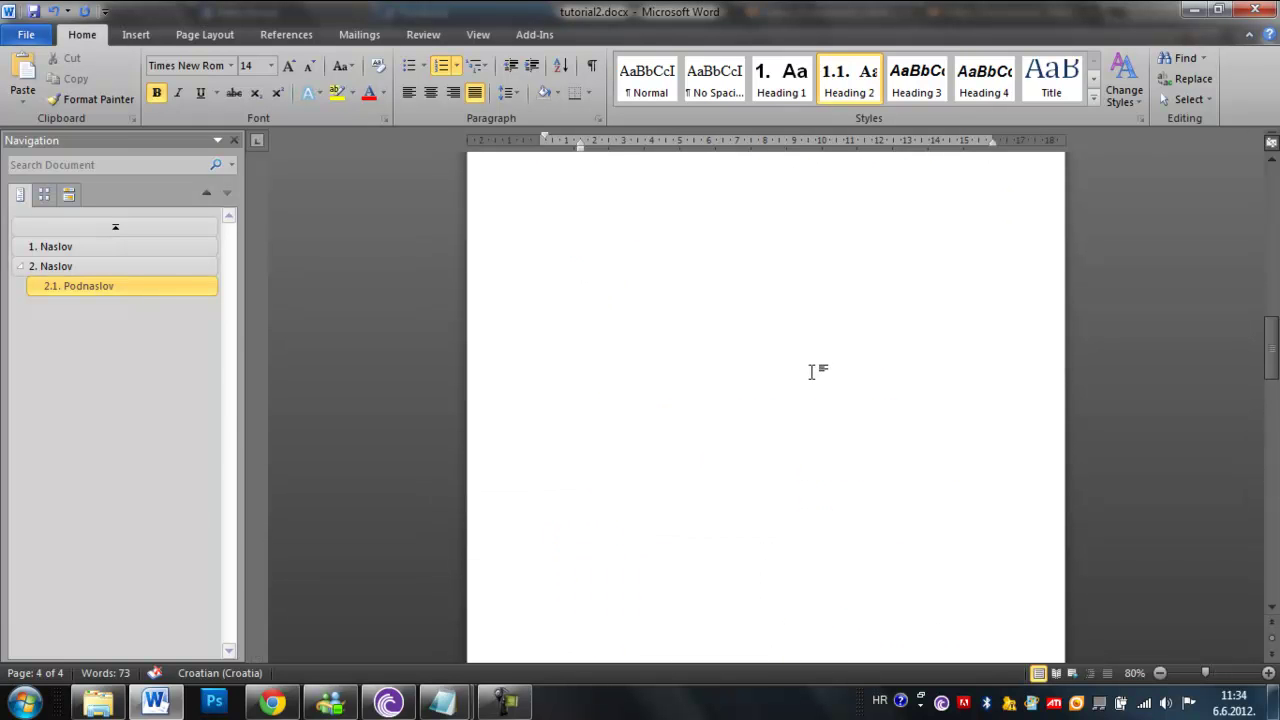
- Insert Automatic Table 1 as the table of contents on the blank page 2
scroll(811, 372, "up", 3)
left_click(594, 380)
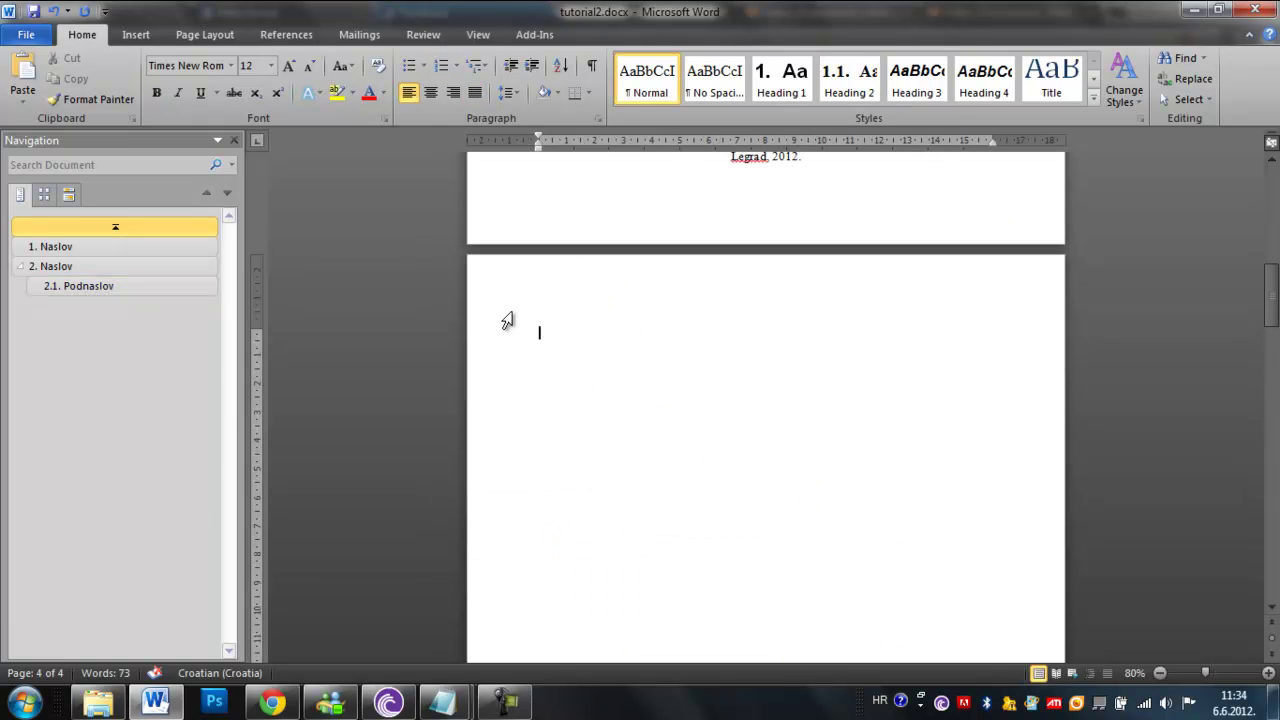
left_click(295, 33)
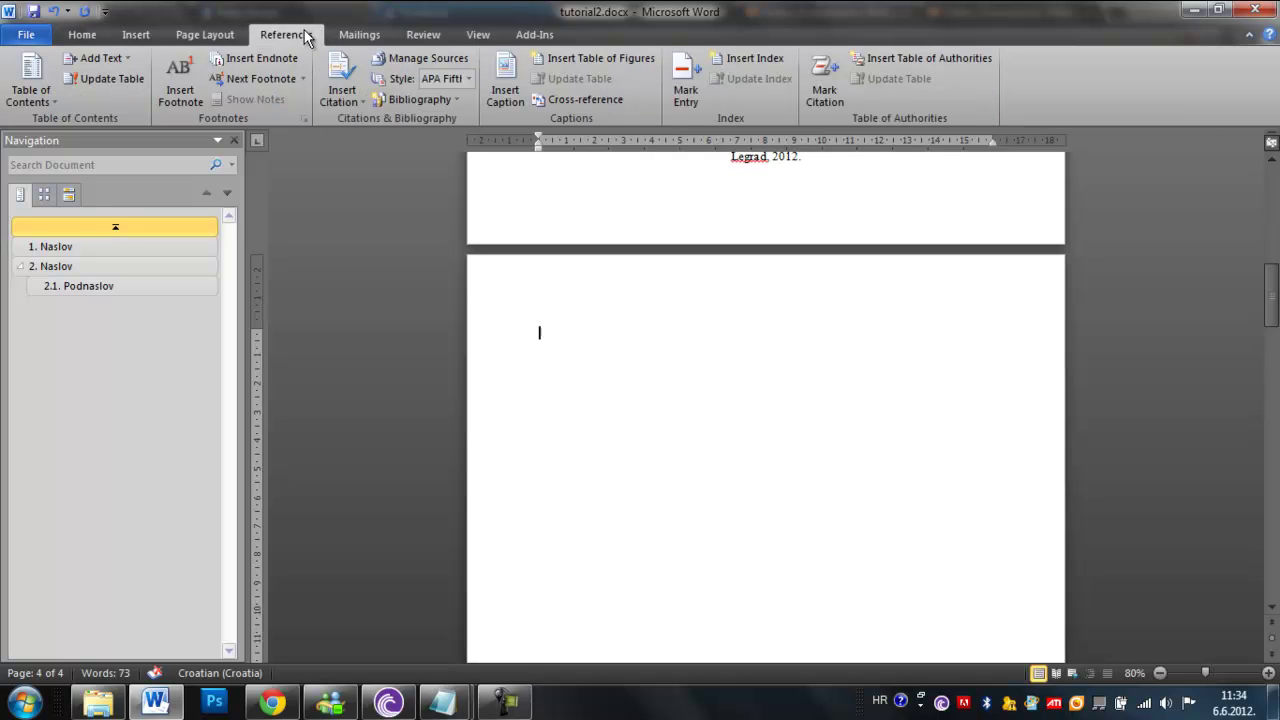
left_click(48, 101)
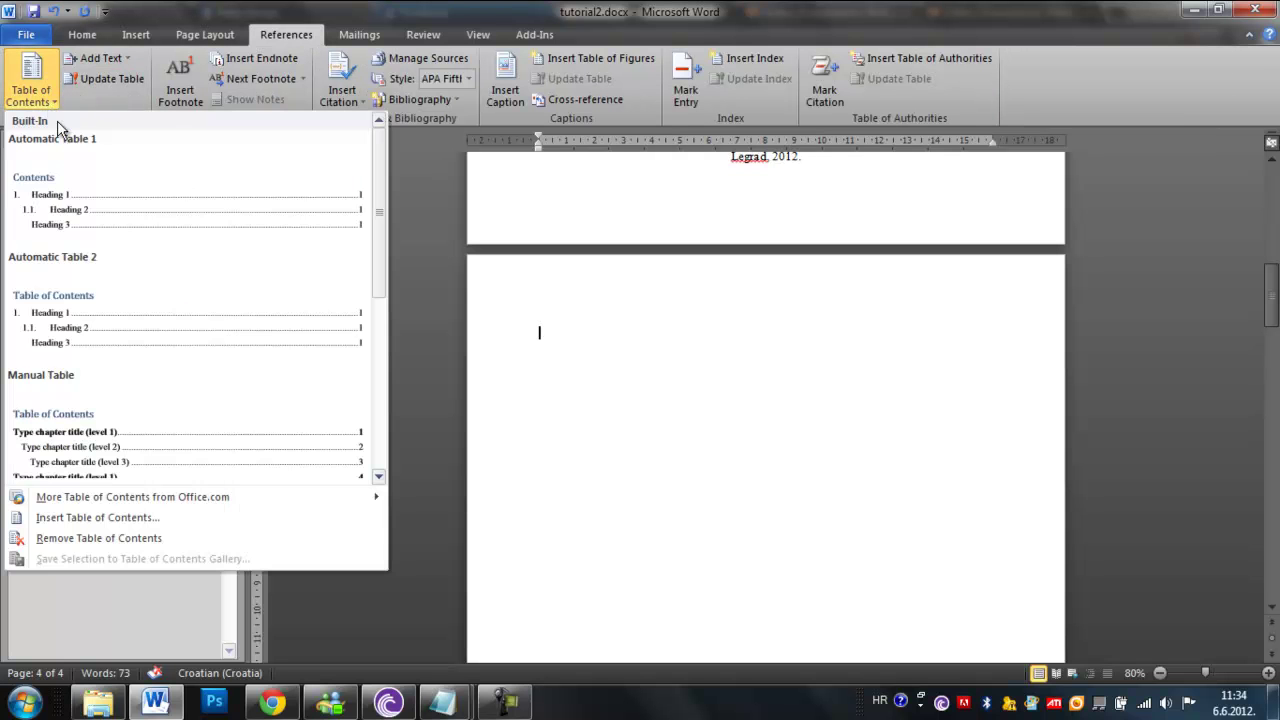
left_click(94, 206)
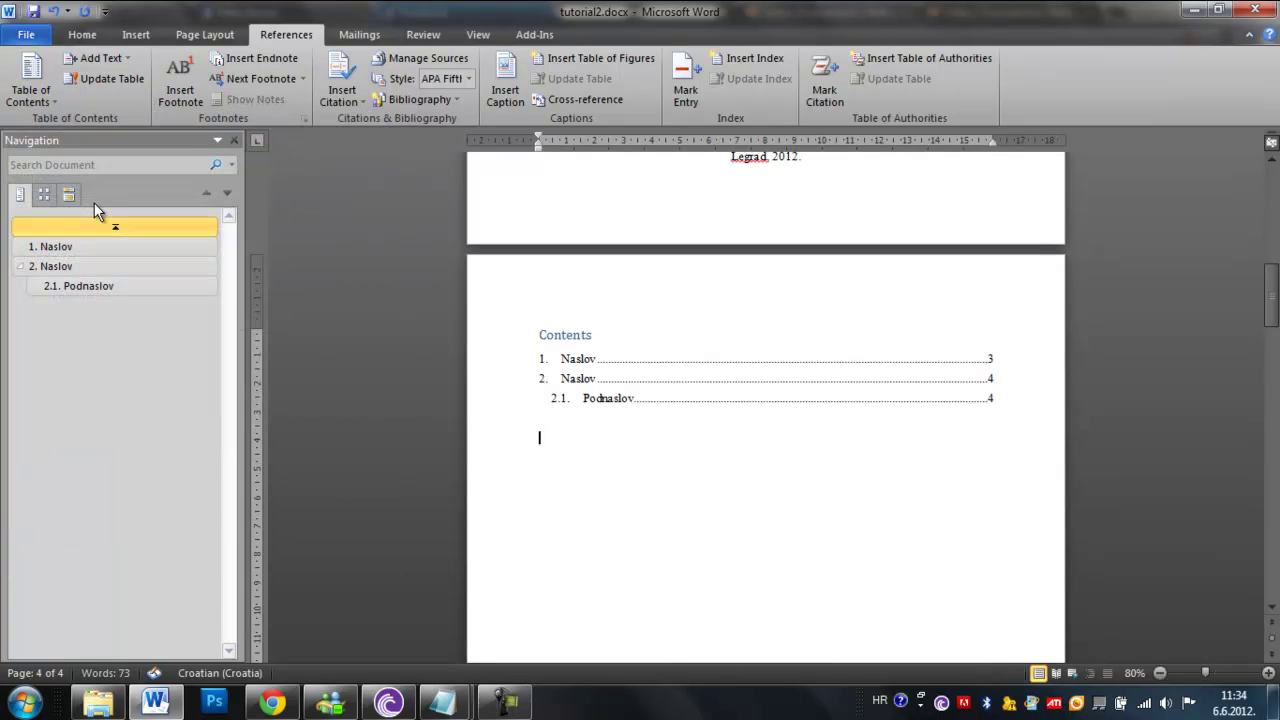
- Replace the table of contents title with 'Sadržaj'
left_click_drag(610, 337, 500, 336)
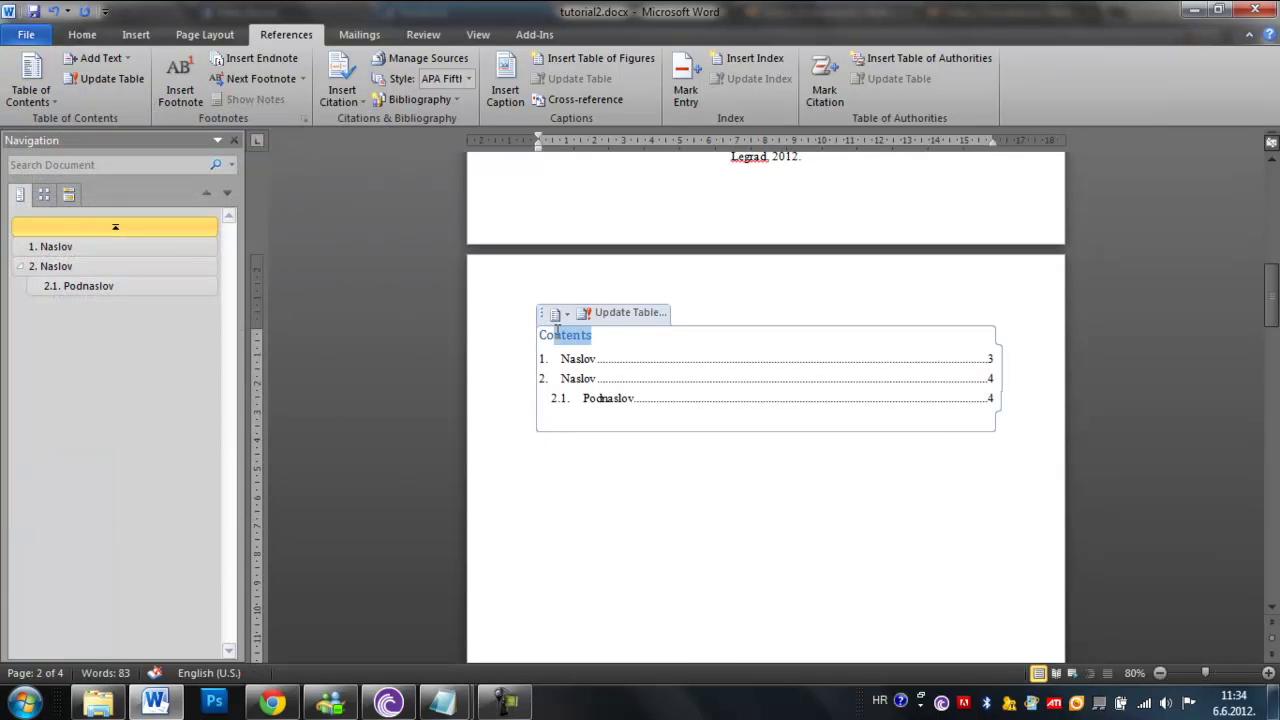
type("Sa")
left_click(708, 523)
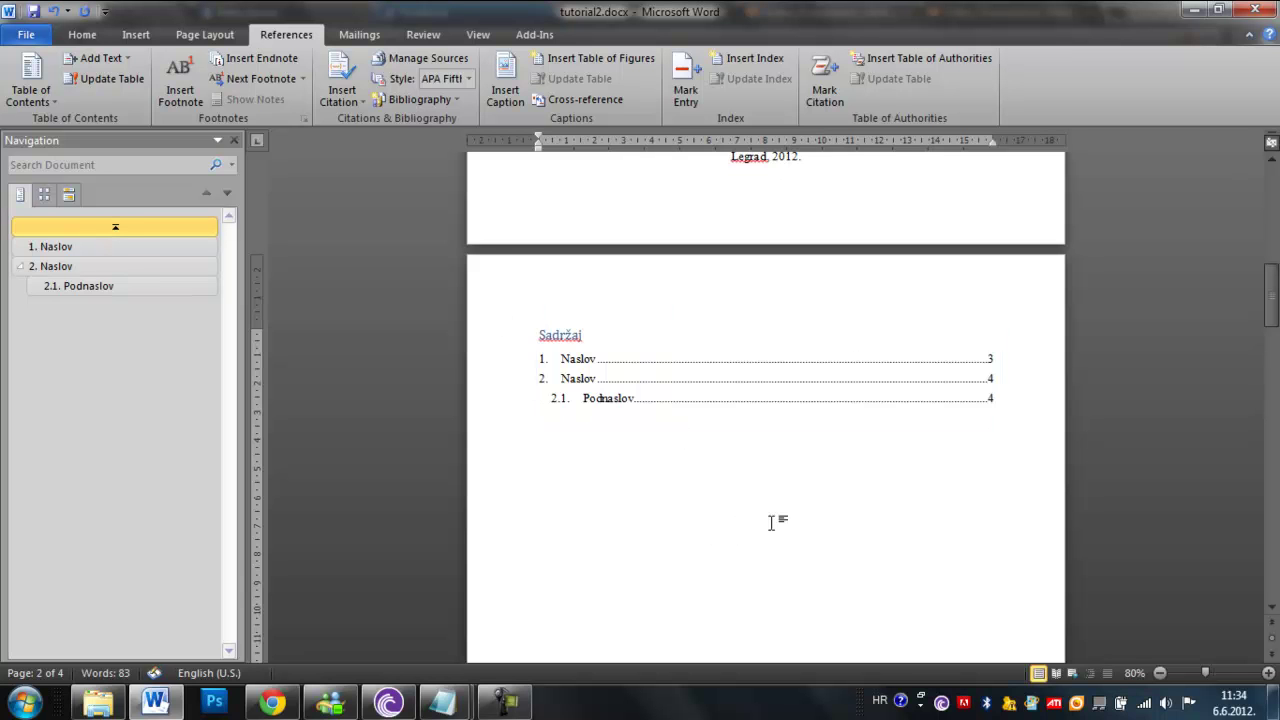
scroll(806, 505, "up", 1)
scroll(800, 508, "up", 2)
scroll(1131, 374, "up", 5)
scroll(1060, 349, "up", 8)
scroll(594, 234, "up", 5)
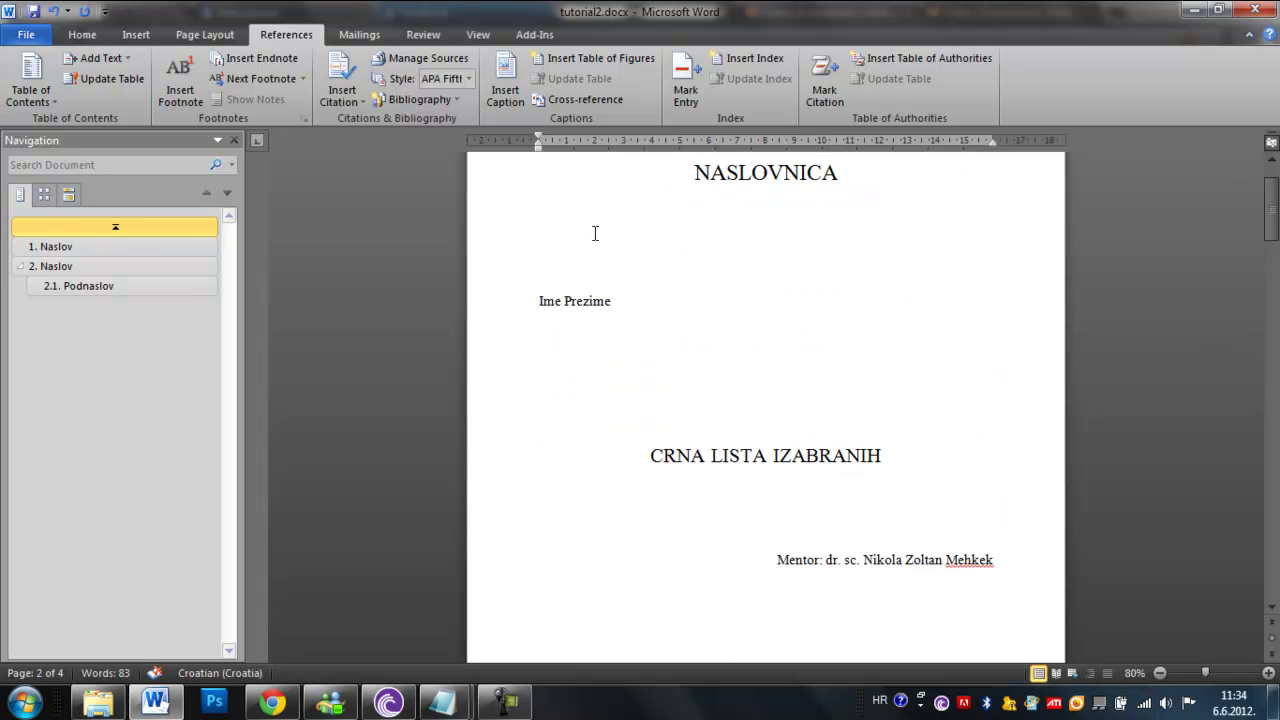
- Turn on Show/Hide ¶ to display formatting marks
left_click(83, 35)
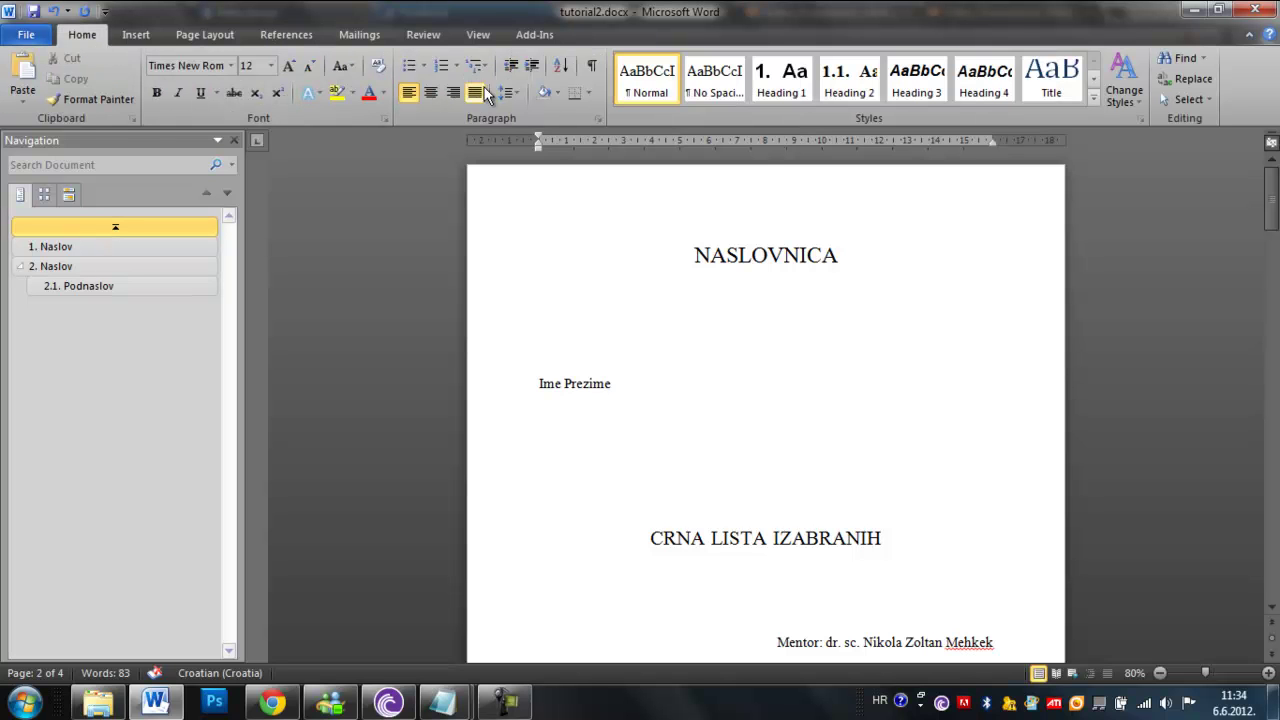
left_click(591, 67)
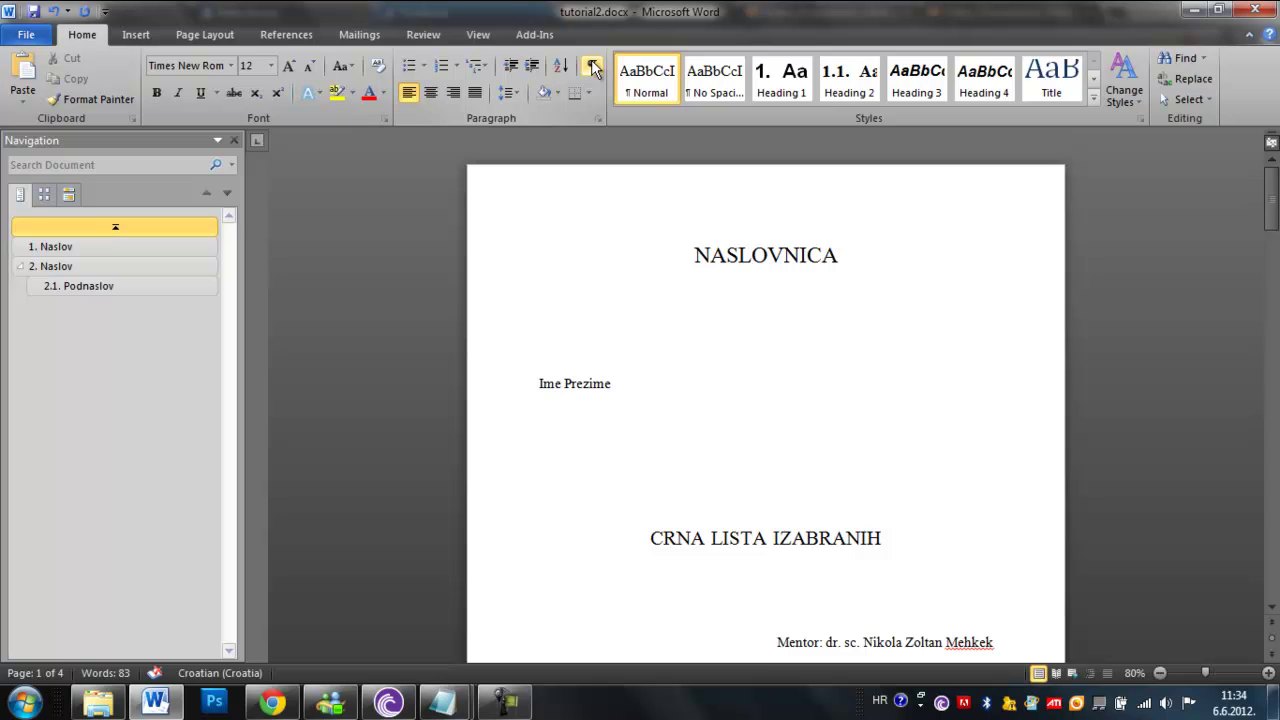
scroll(645, 380, "down", 5)
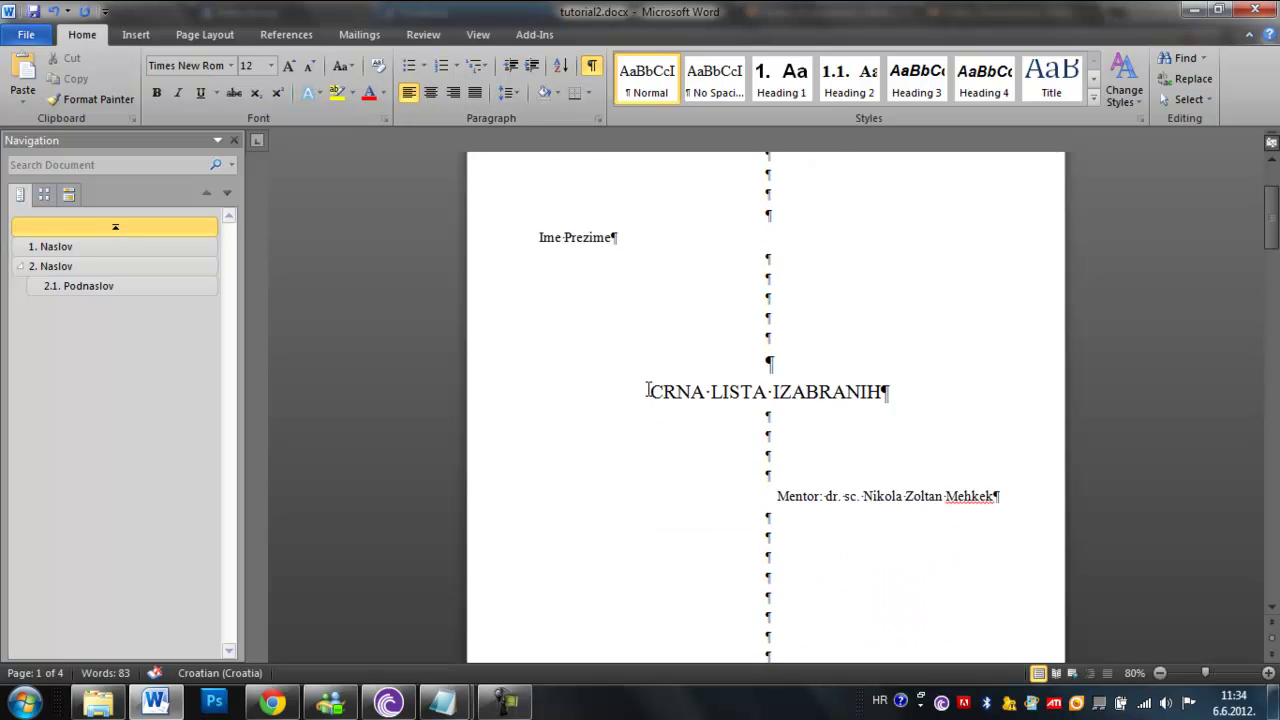
scroll(742, 467, "down", 1)
- Insert a Next Page section break after 'Legrad, 2012' and delete the empty paragraph above Sadržaj
left_click(832, 507)
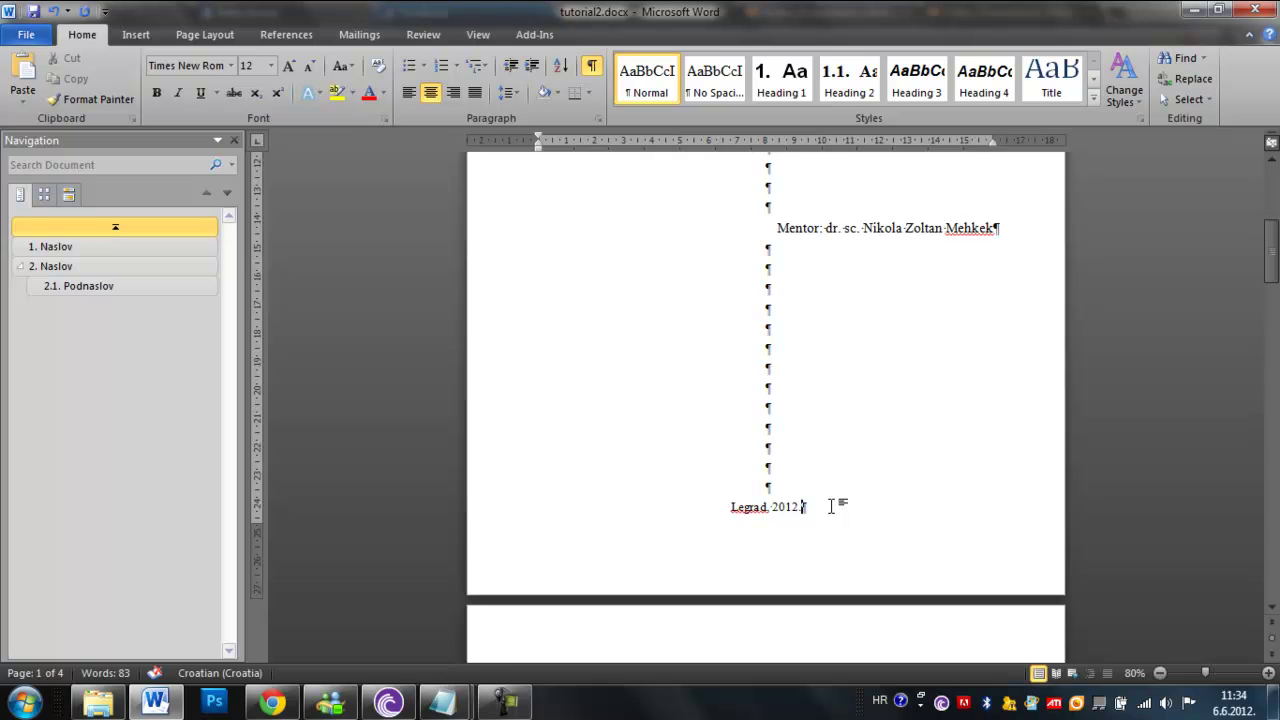
left_click(139, 38)
left_click(217, 32)
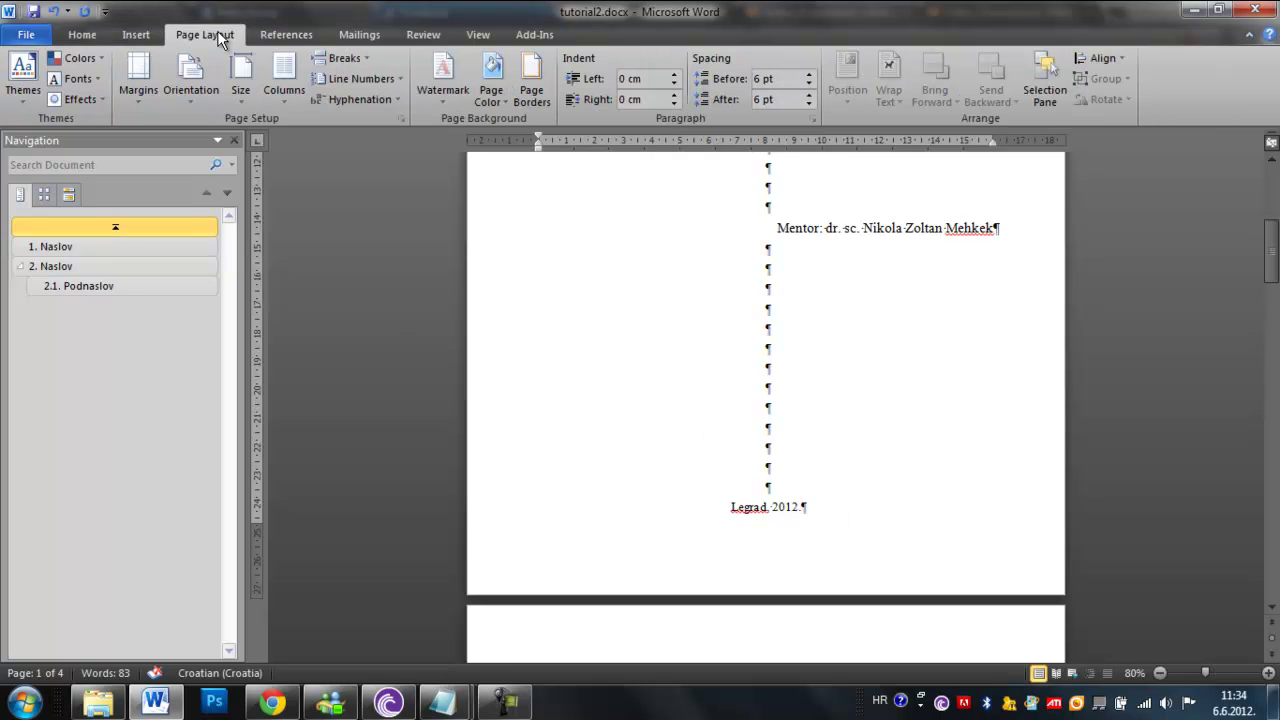
left_click(340, 58)
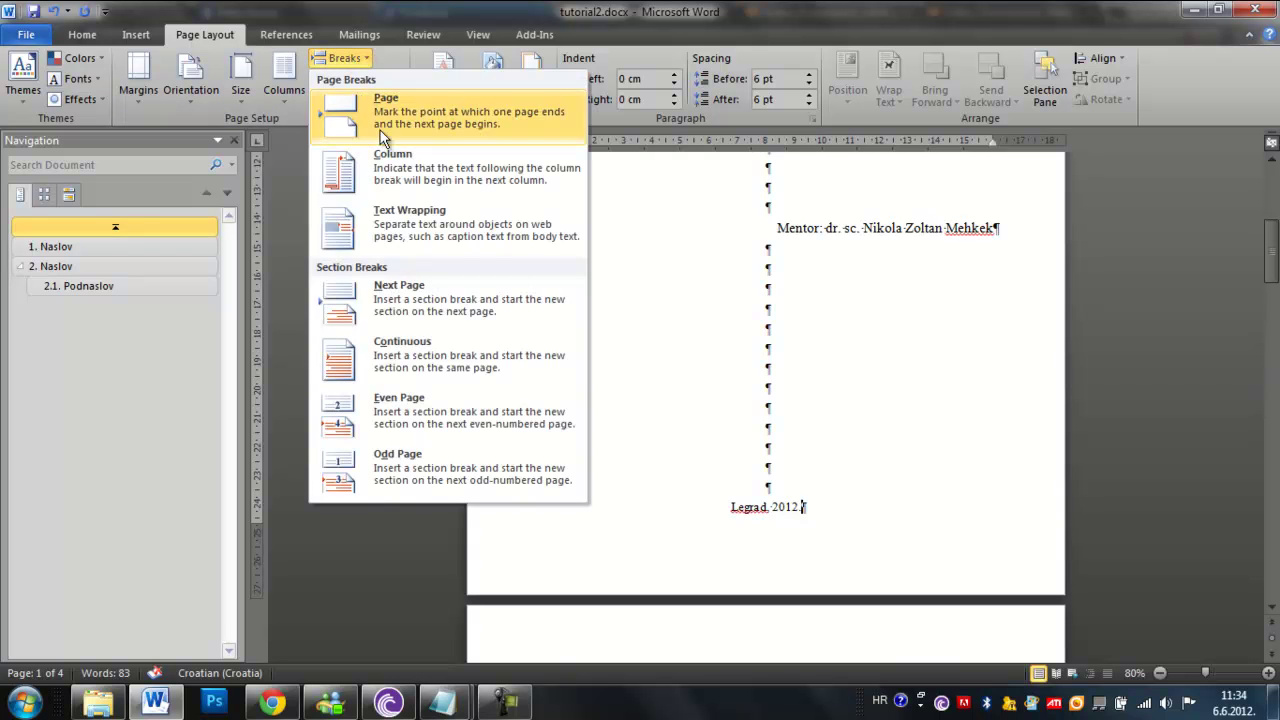
left_click(415, 303)
scroll(661, 435, "down", 4)
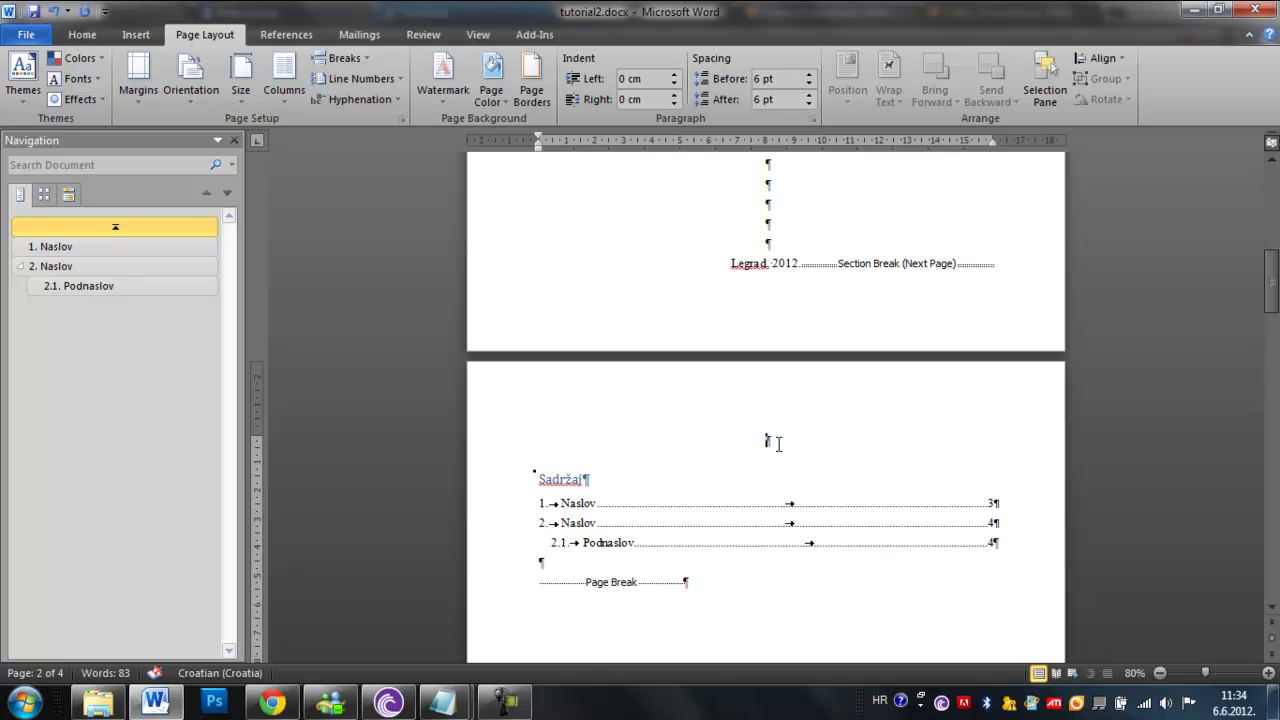
key("Delete")
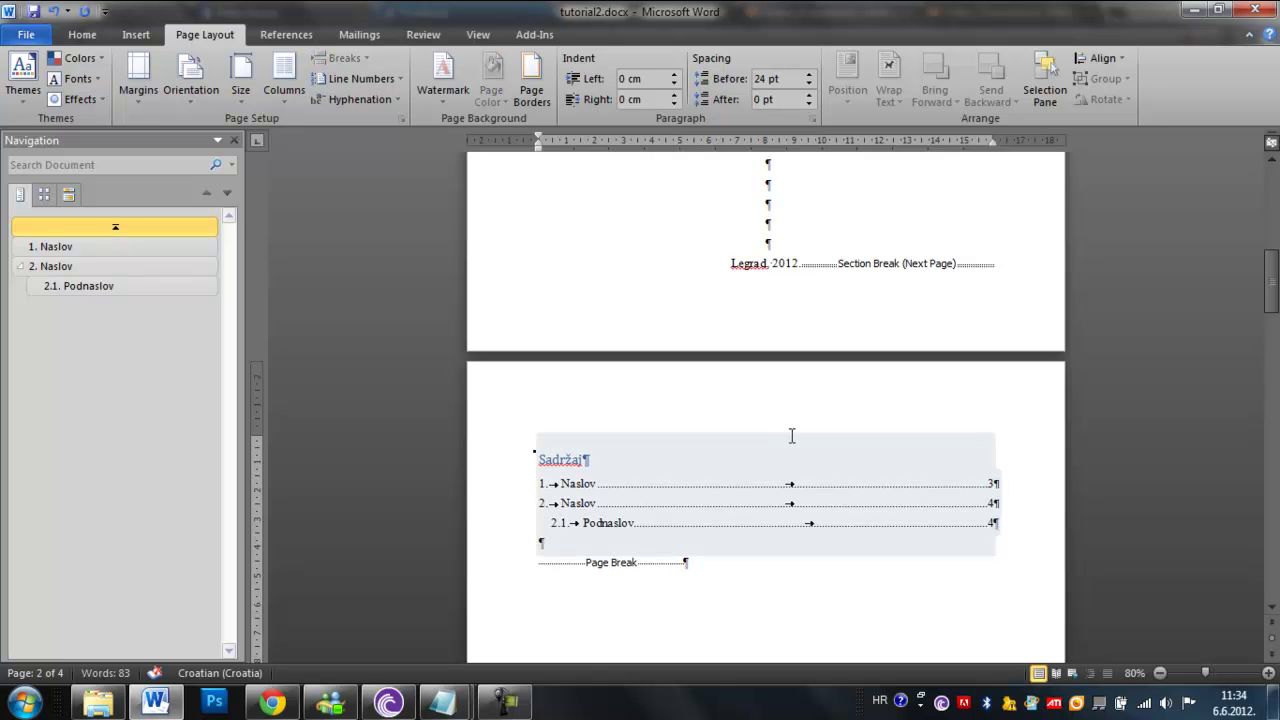
- Insert a Next Page section break after the contents and remove the empty line above 1. Naslov
scroll(674, 448, "down", 1)
scroll(676, 425, "down", 2)
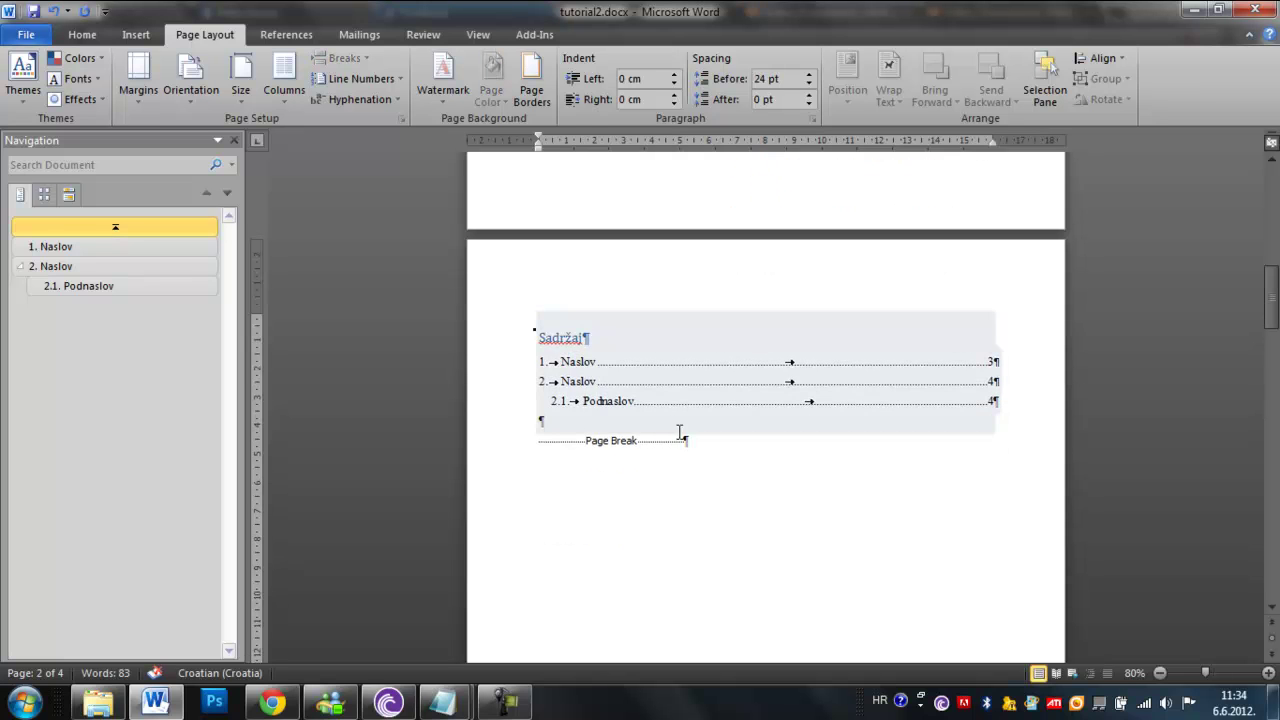
left_click(614, 424)
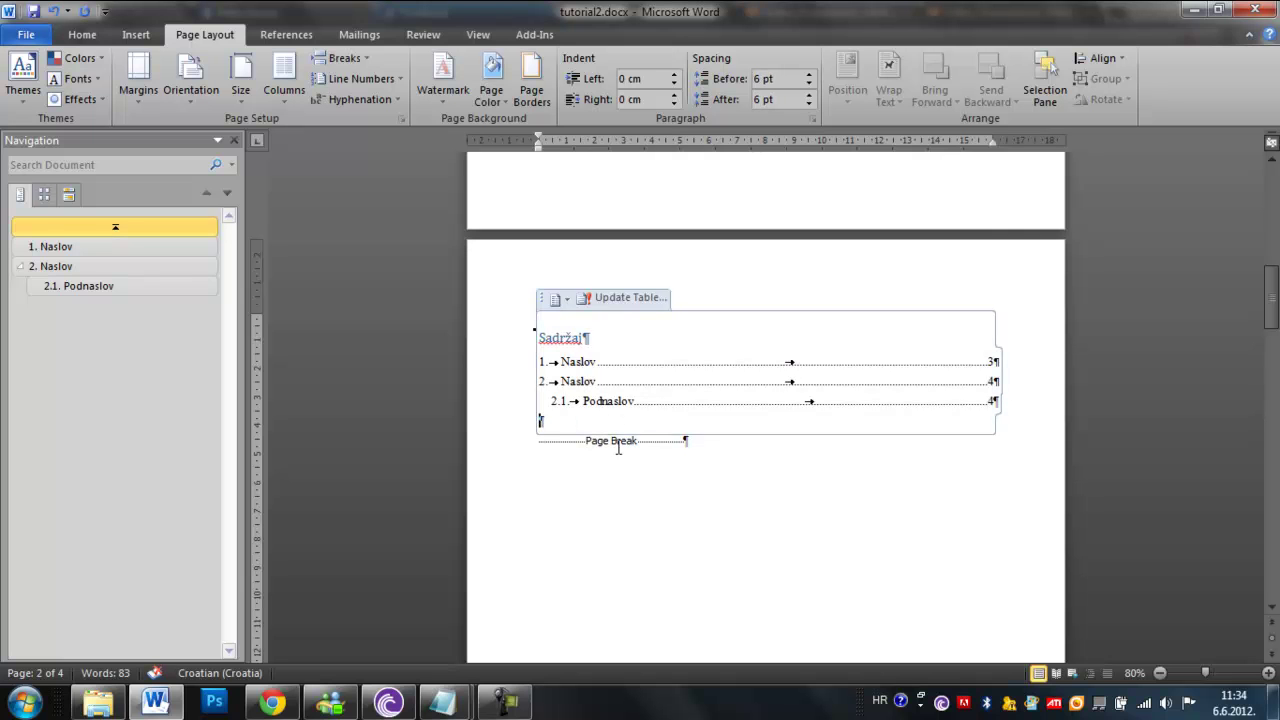
left_click(708, 449)
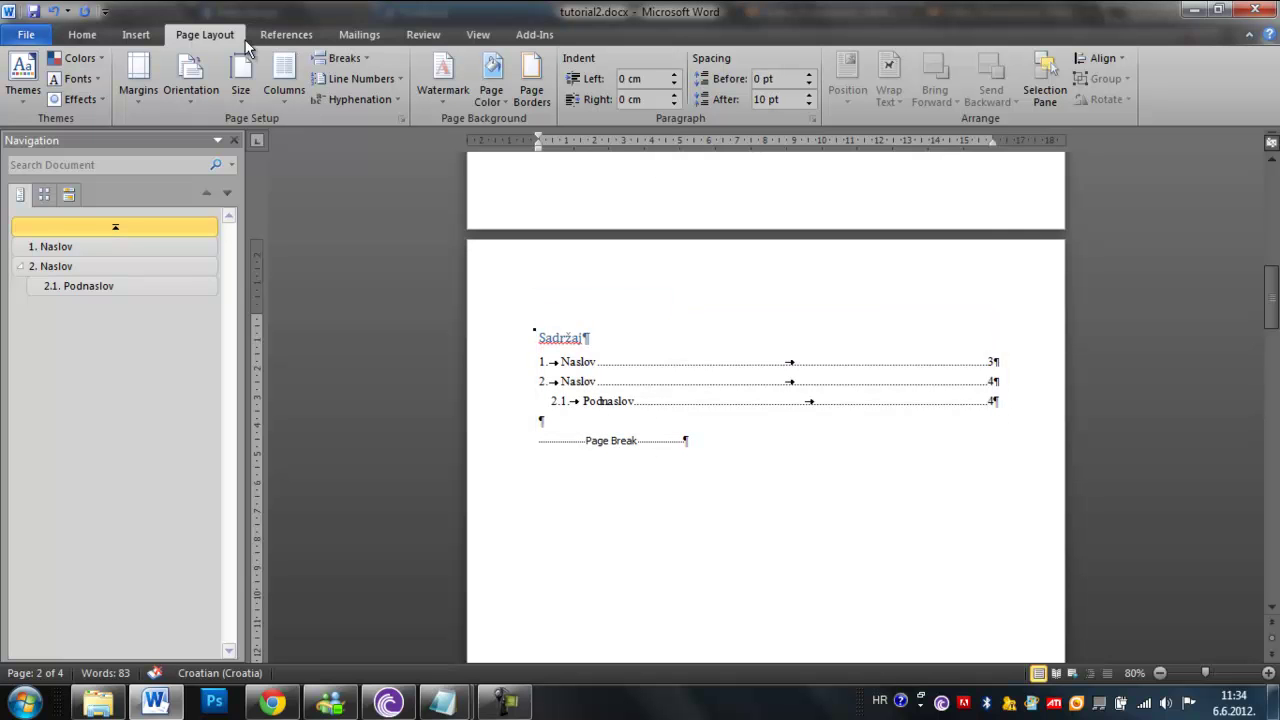
left_click(344, 57)
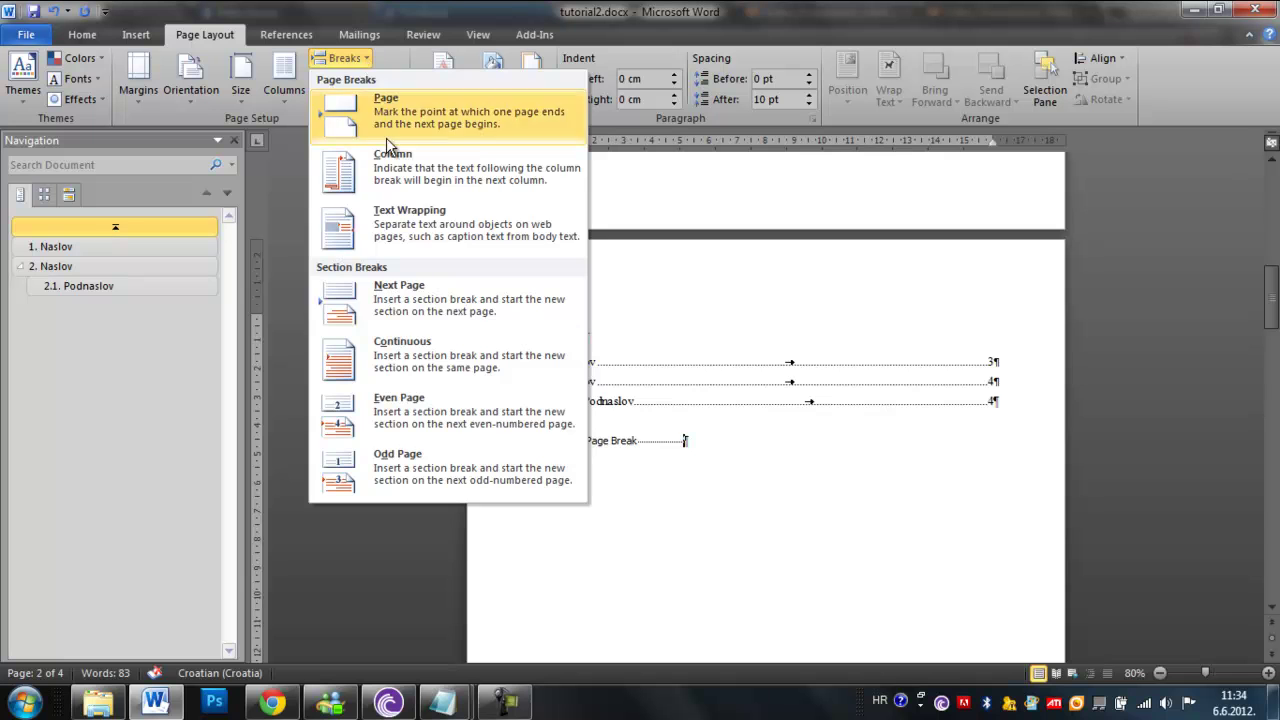
left_click(399, 291)
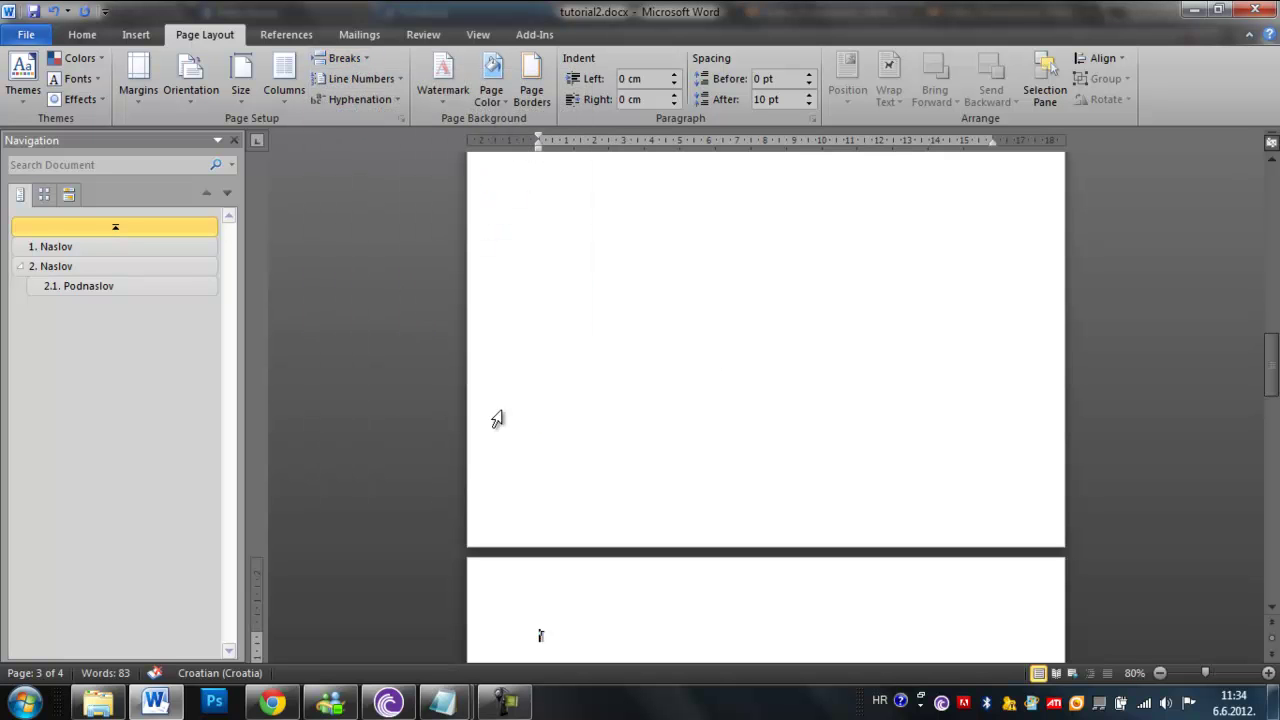
scroll(497, 418, "down", 3)
key("Delete")
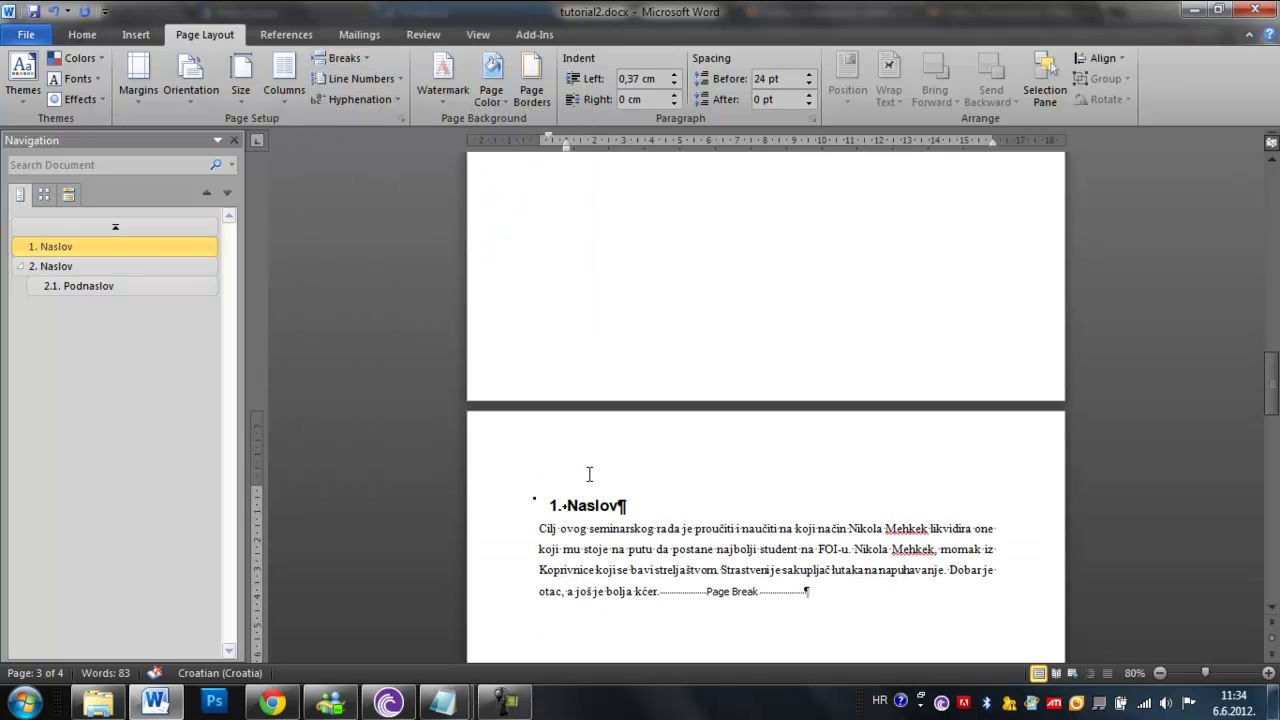
scroll(964, 358, "up", 15)
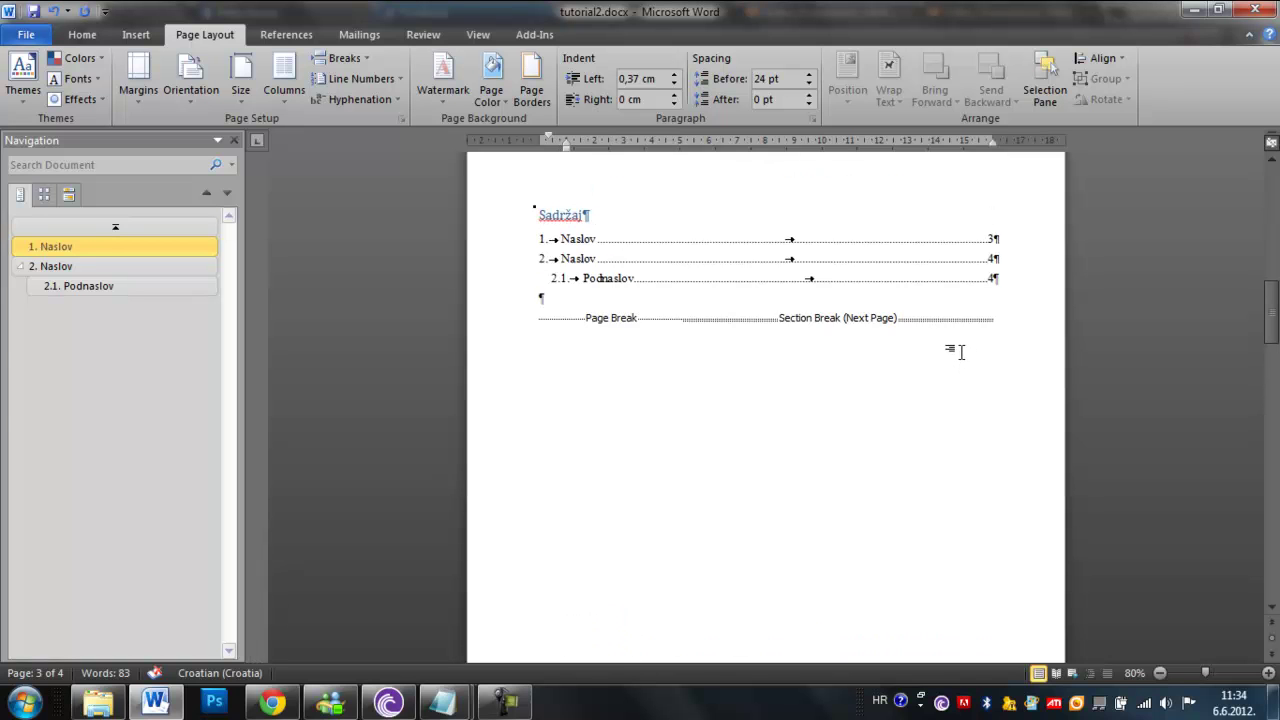
scroll(961, 352, "up", 3)
- Add a right-aligned 'Jednostavan broj 3' page number at the bottom of the footers
double_click(957, 352)
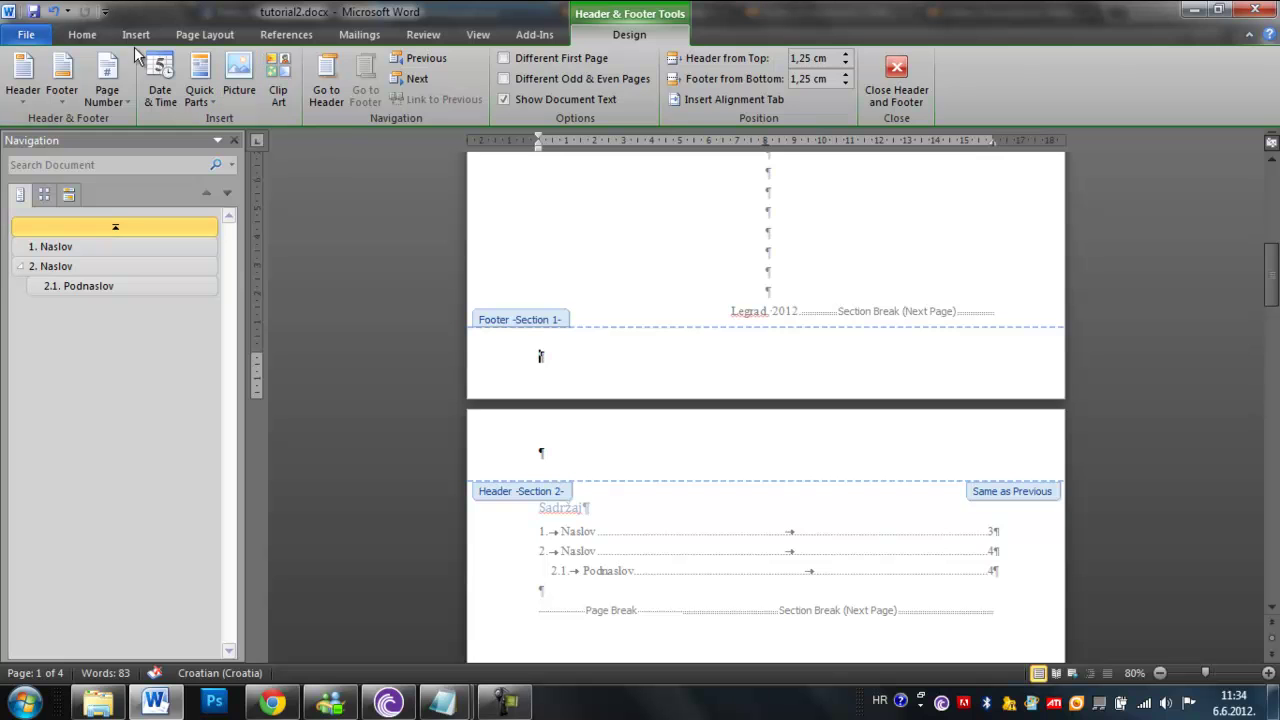
left_click(110, 95)
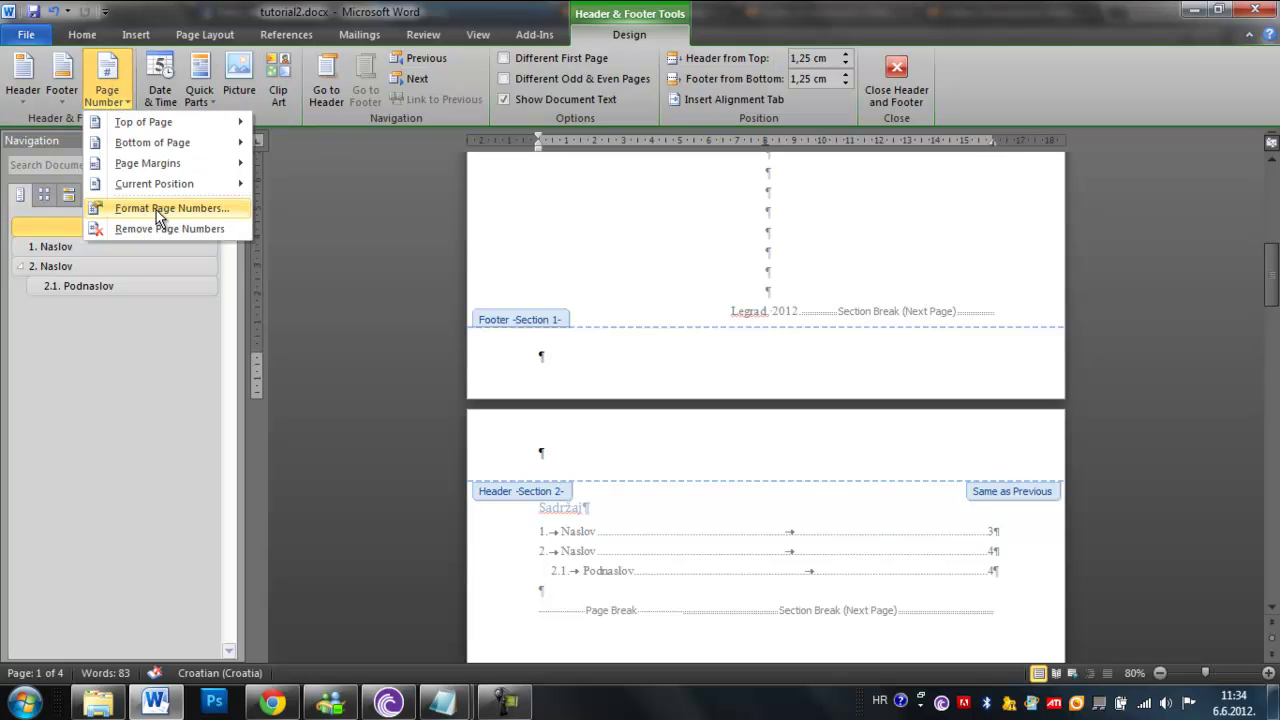
mouse_move(200, 143)
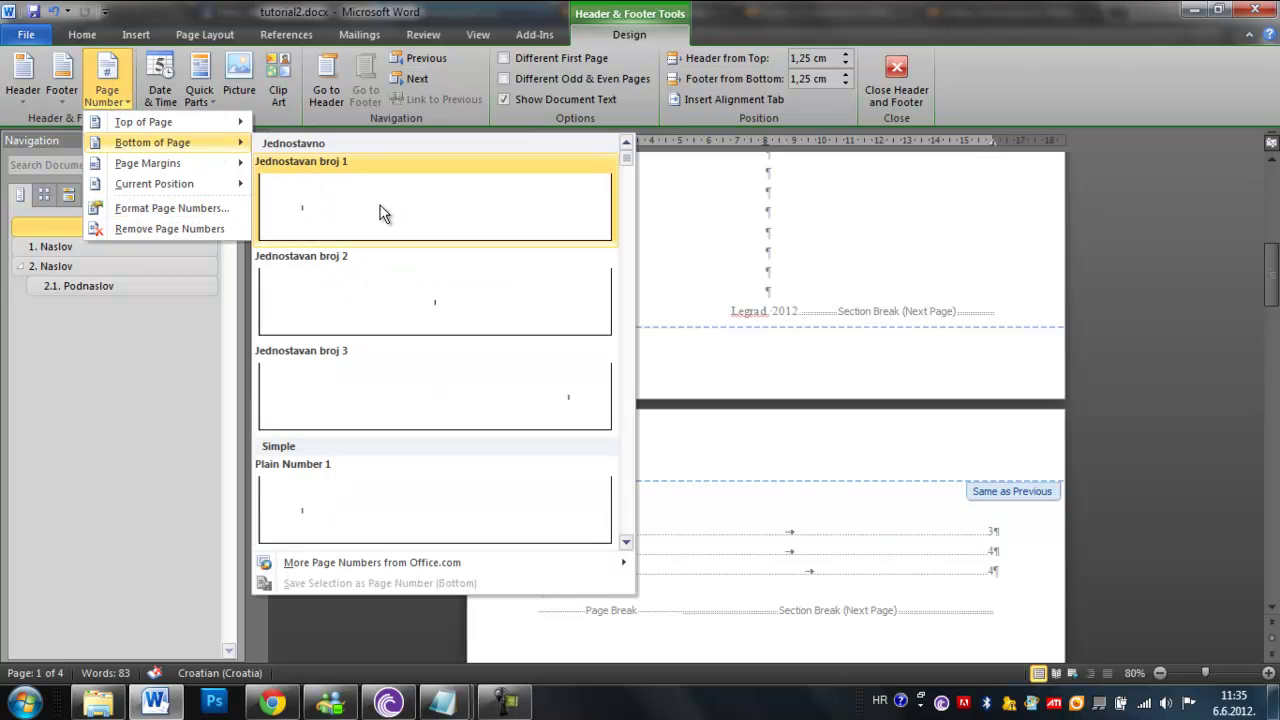
left_click(483, 388)
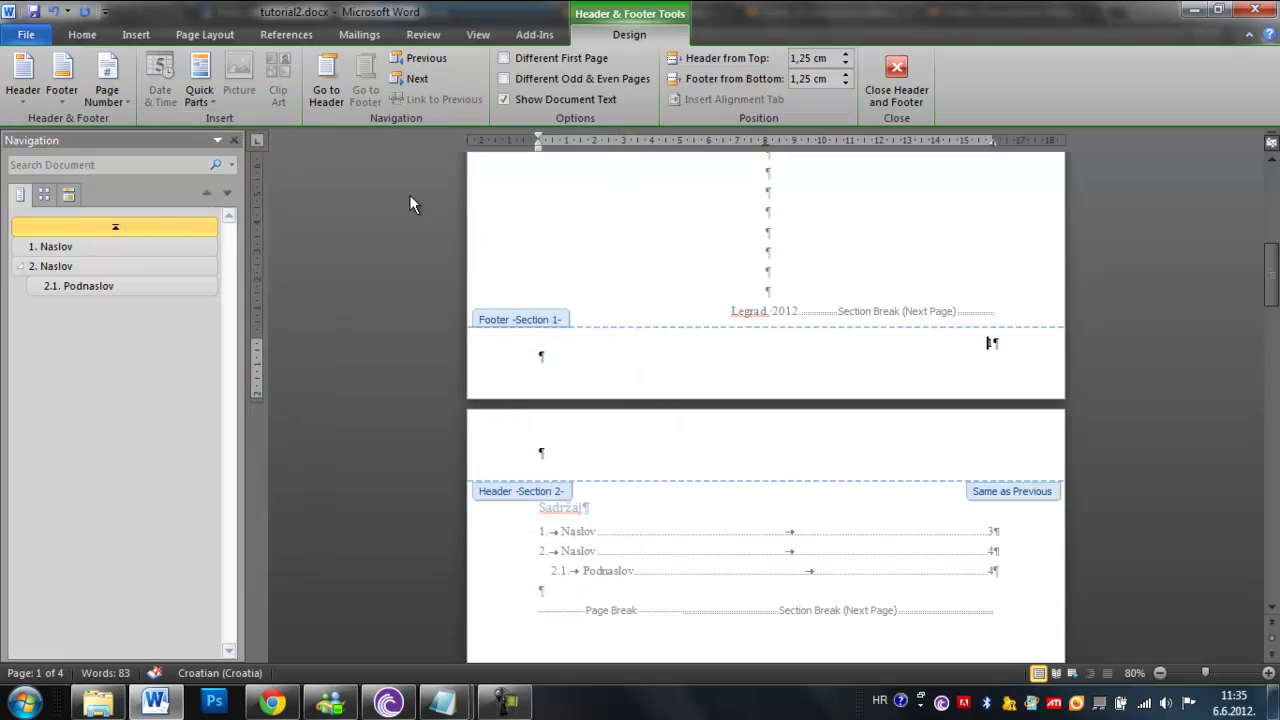
scroll(585, 326, "down", 5)
scroll(700, 345, "down", 7)
scroll(790, 370, "down", 2)
scroll(870, 390, "down", 1)
scroll(960, 405, "down", 4)
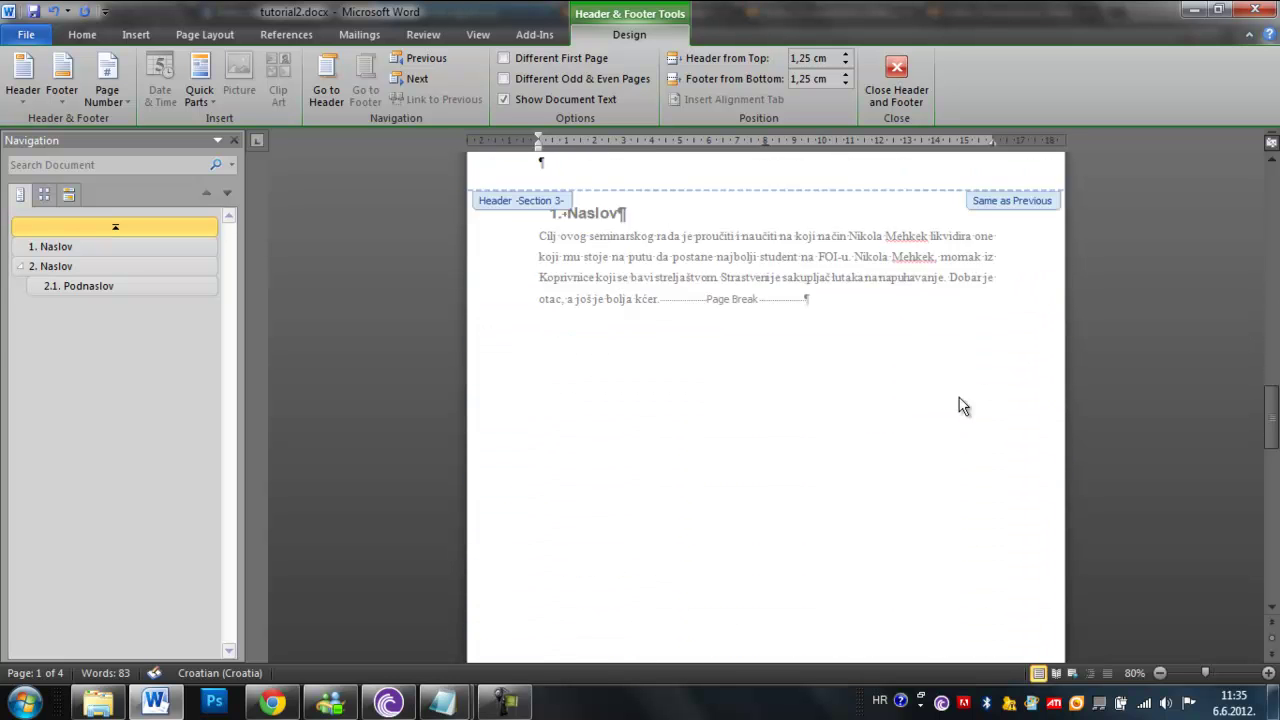
scroll(980, 410, "down", 3)
scroll(1020, 440, "down", 4)
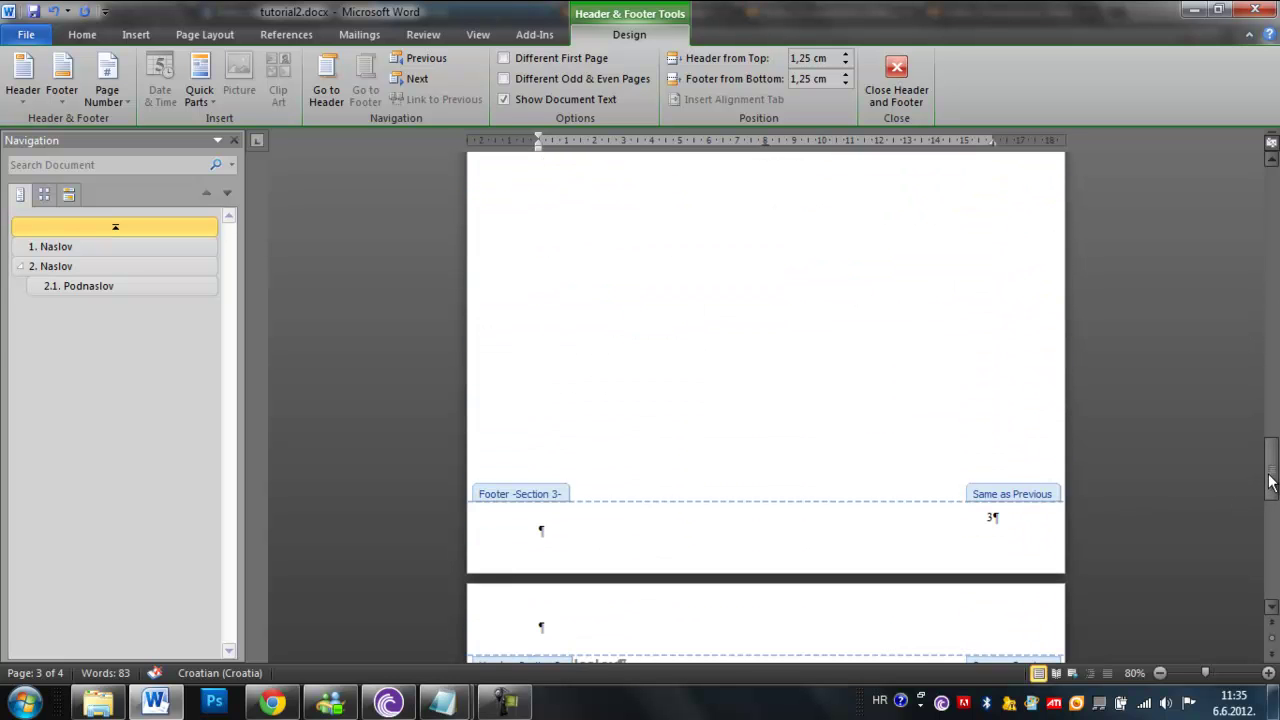
left_click_drag(1271, 482, 1271, 300)
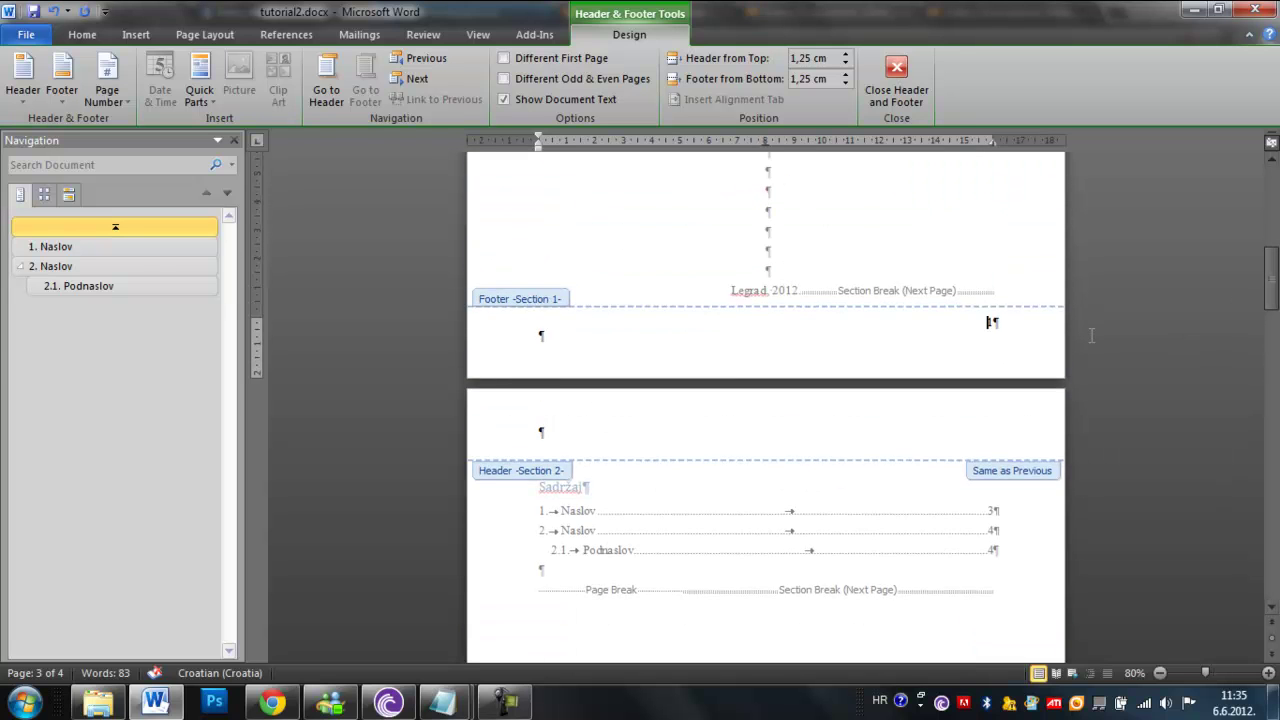
scroll(968, 345, "up", 1)
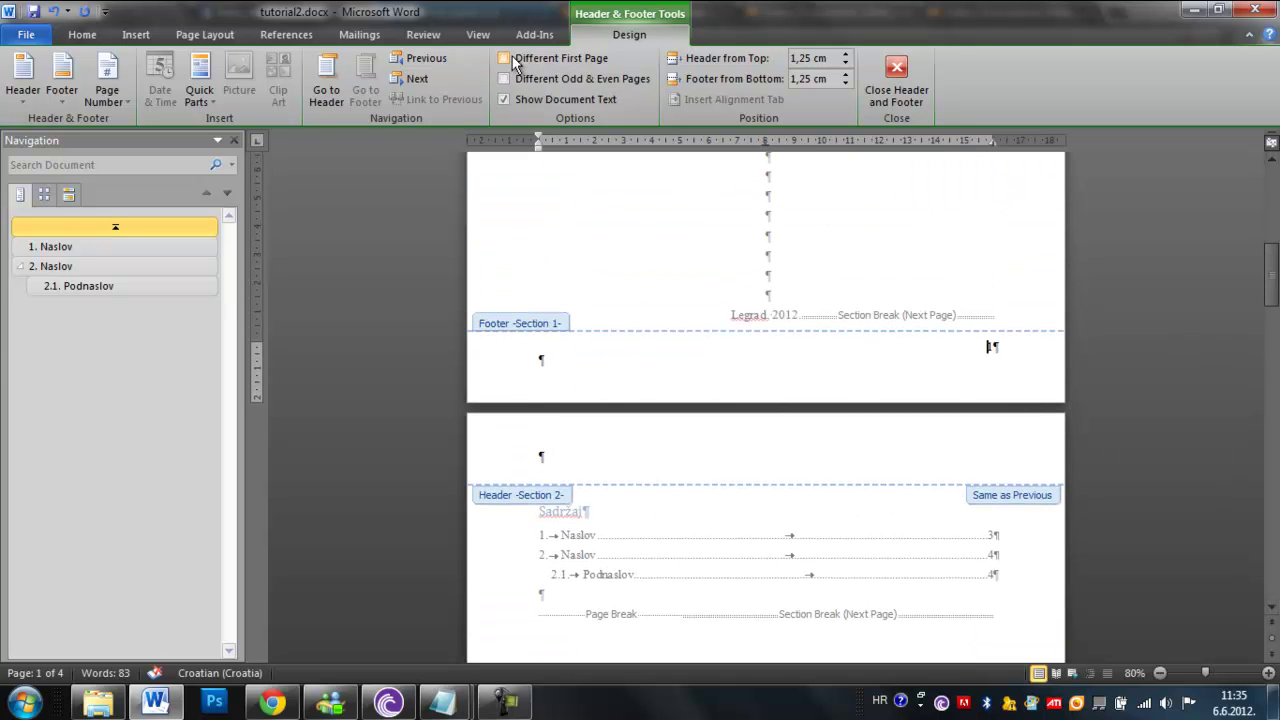
- Give the title page a separate, different first-page footer
left_click(512, 58)
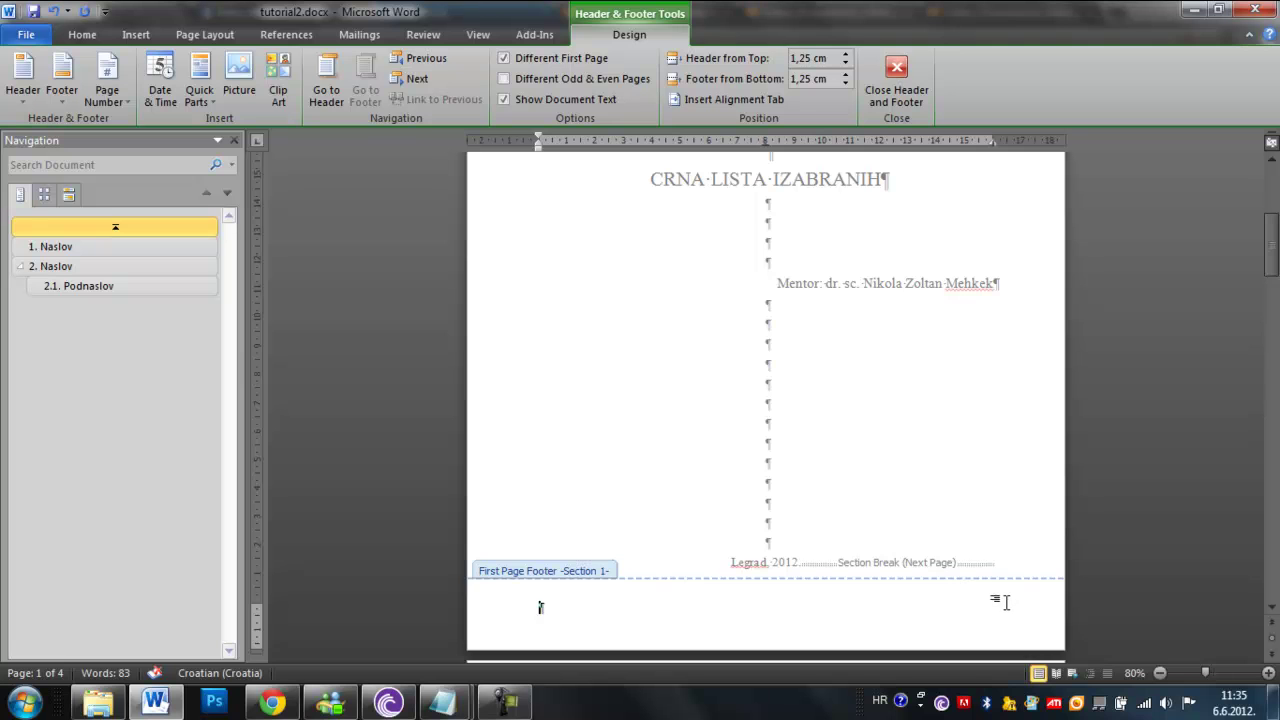
scroll(737, 371, "down", 1)
scroll(726, 306, "down", 2)
scroll(723, 298, "down", 5)
scroll(720, 283, "down", 4)
scroll(742, 278, "down", 4)
scroll(788, 337, "down", 3)
scroll(968, 433, "down", 1)
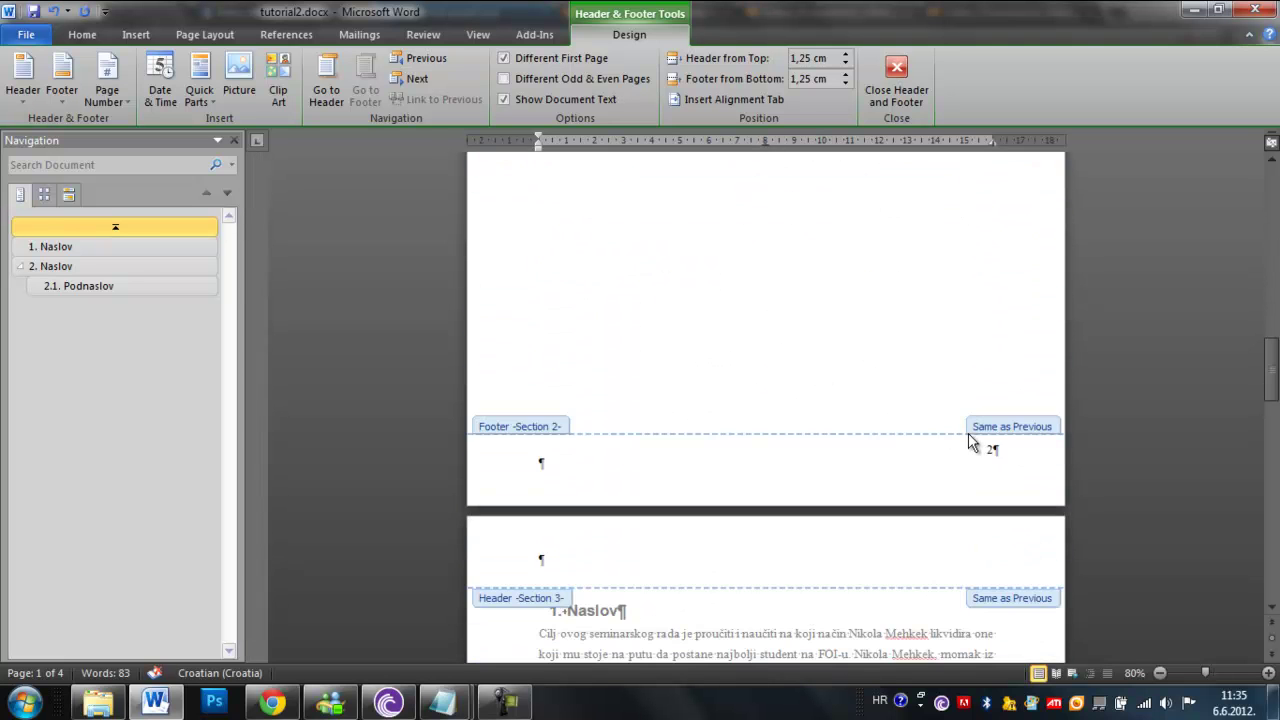
- Format the contents page footer numbers as I, II, III starting at I
left_click(983, 450)
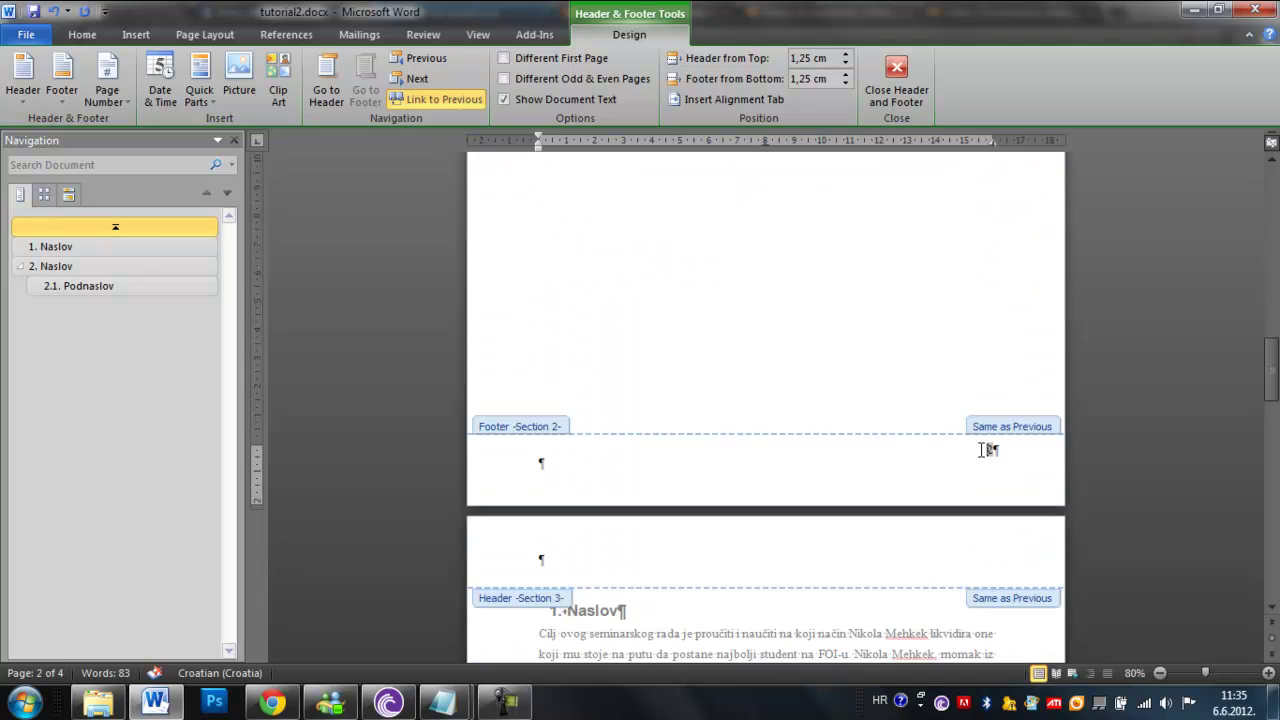
left_click(116, 100)
left_click(152, 207)
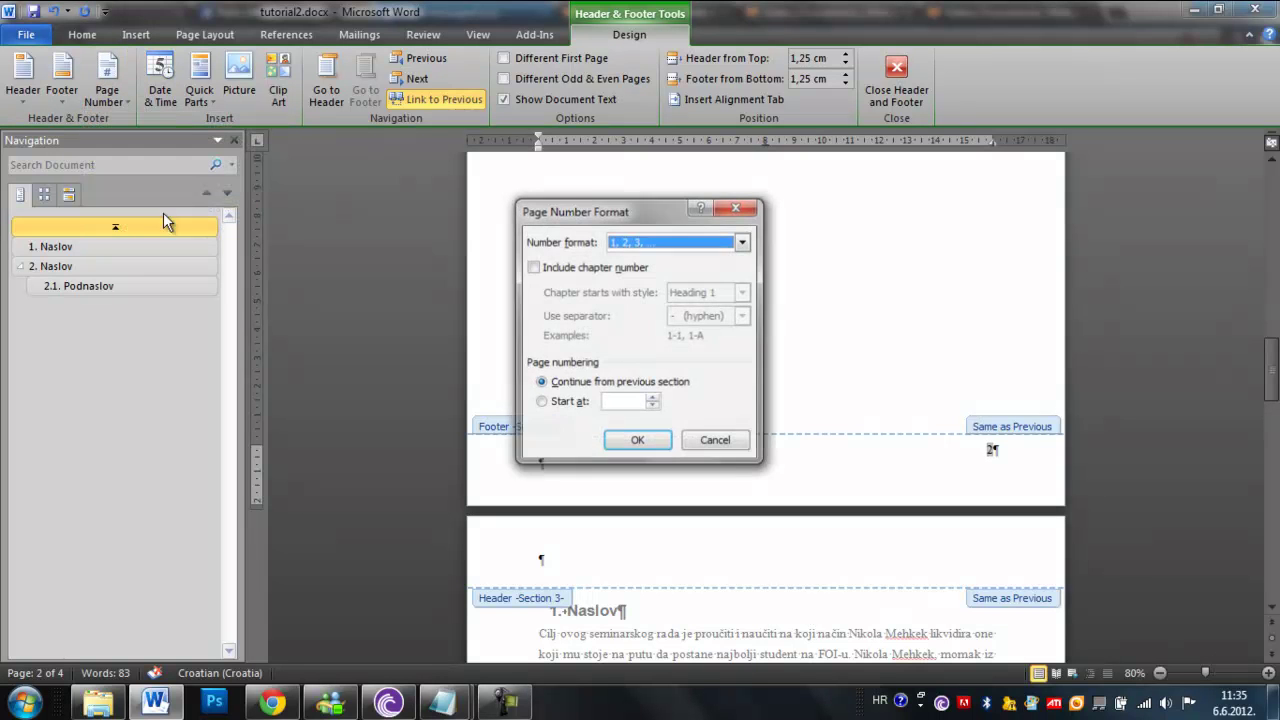
left_click(549, 405)
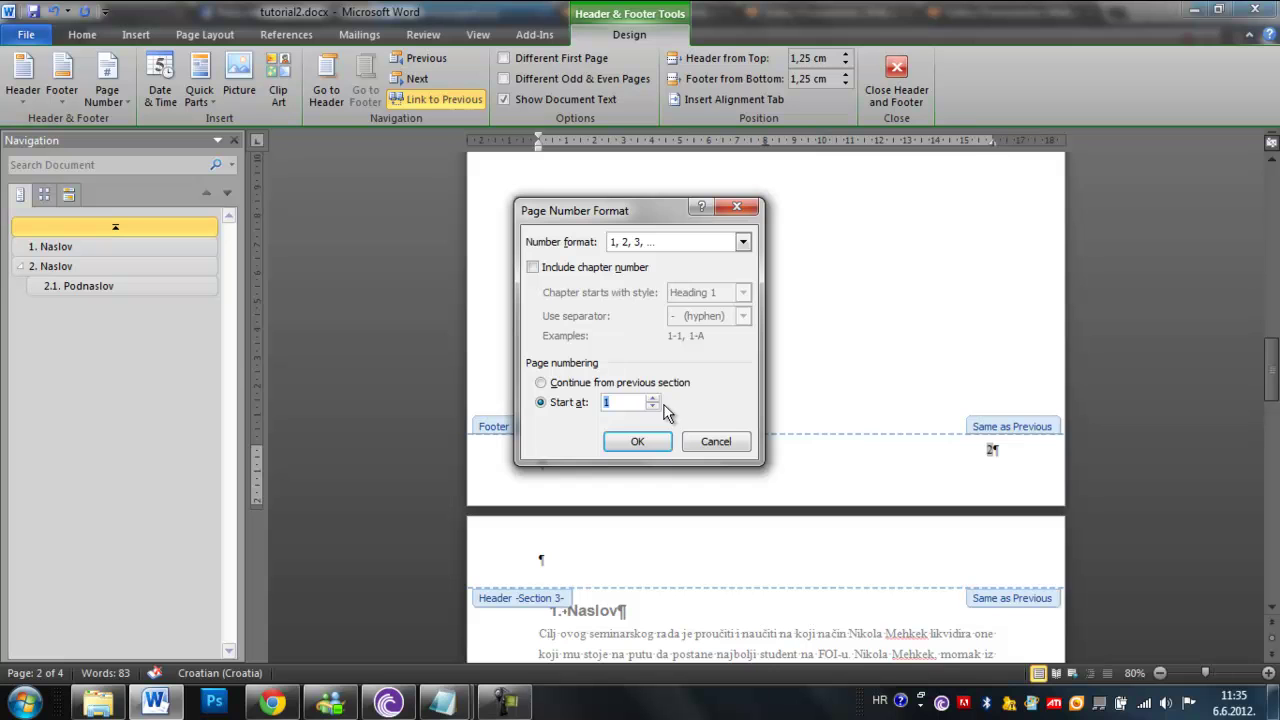
left_click(741, 243)
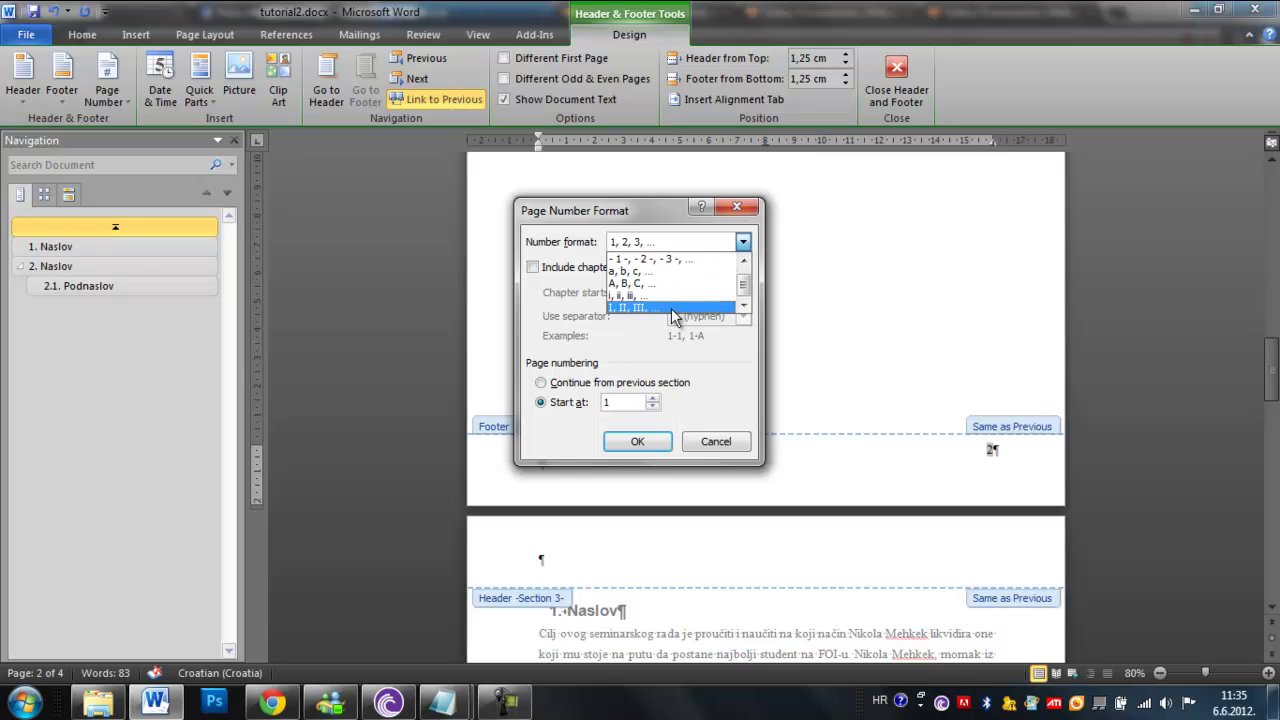
left_click(672, 310)
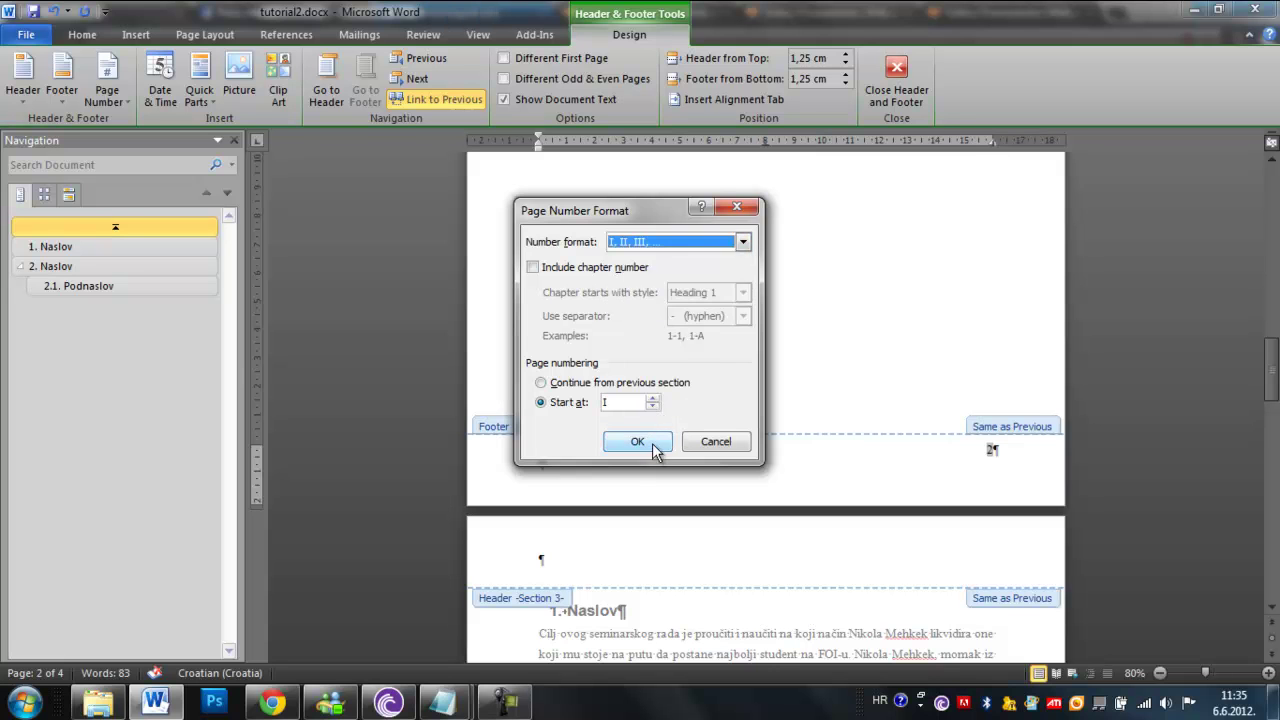
left_click(652, 445)
scroll(773, 456, "down", 3)
scroll(794, 432, "down", 3)
scroll(784, 410, "down", 3)
scroll(784, 410, "down", 3)
scroll(800, 438, "down", 3)
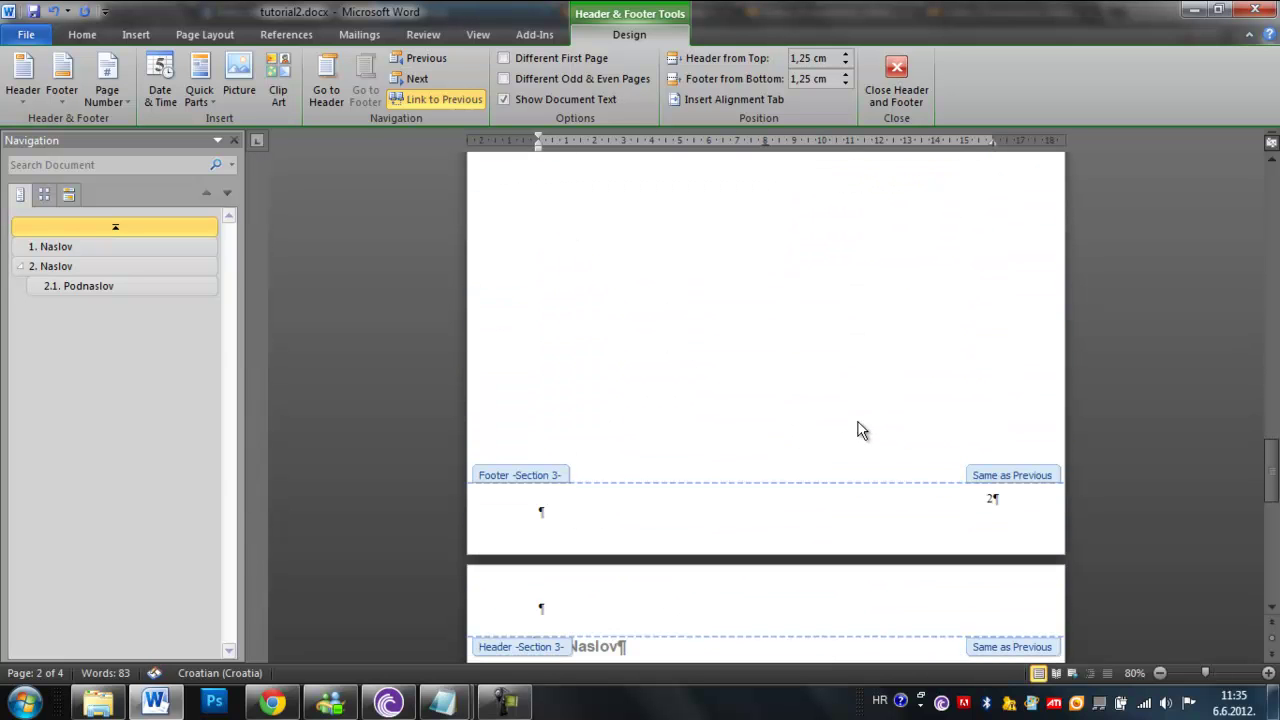
- Set the Section 3 footer page numbers to start at 1
left_click(985, 503)
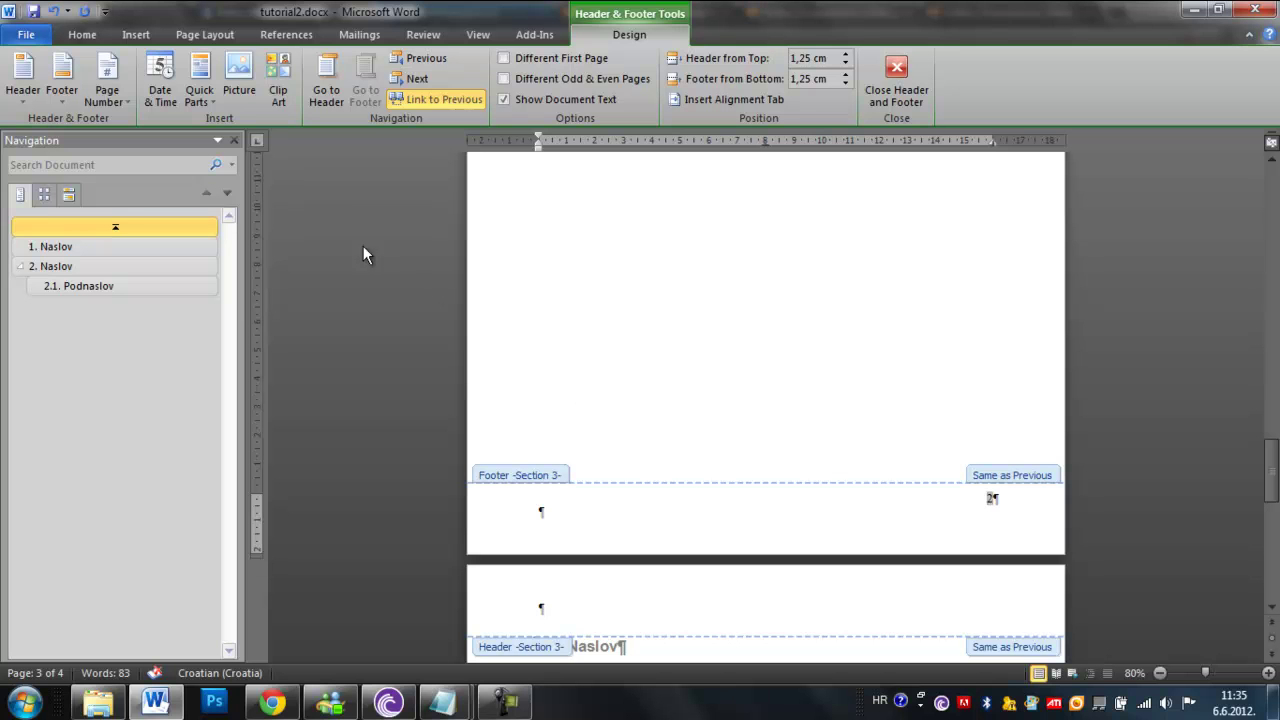
left_click(107, 90)
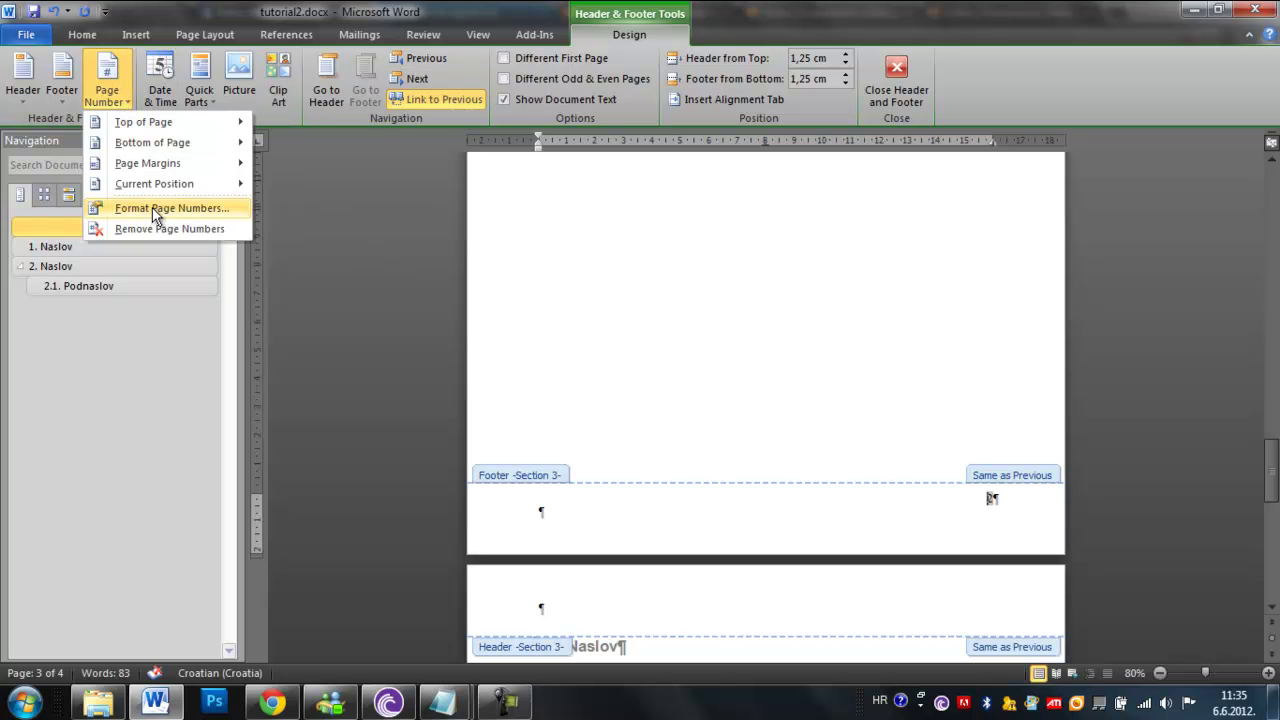
left_click(152, 208)
left_click(541, 402)
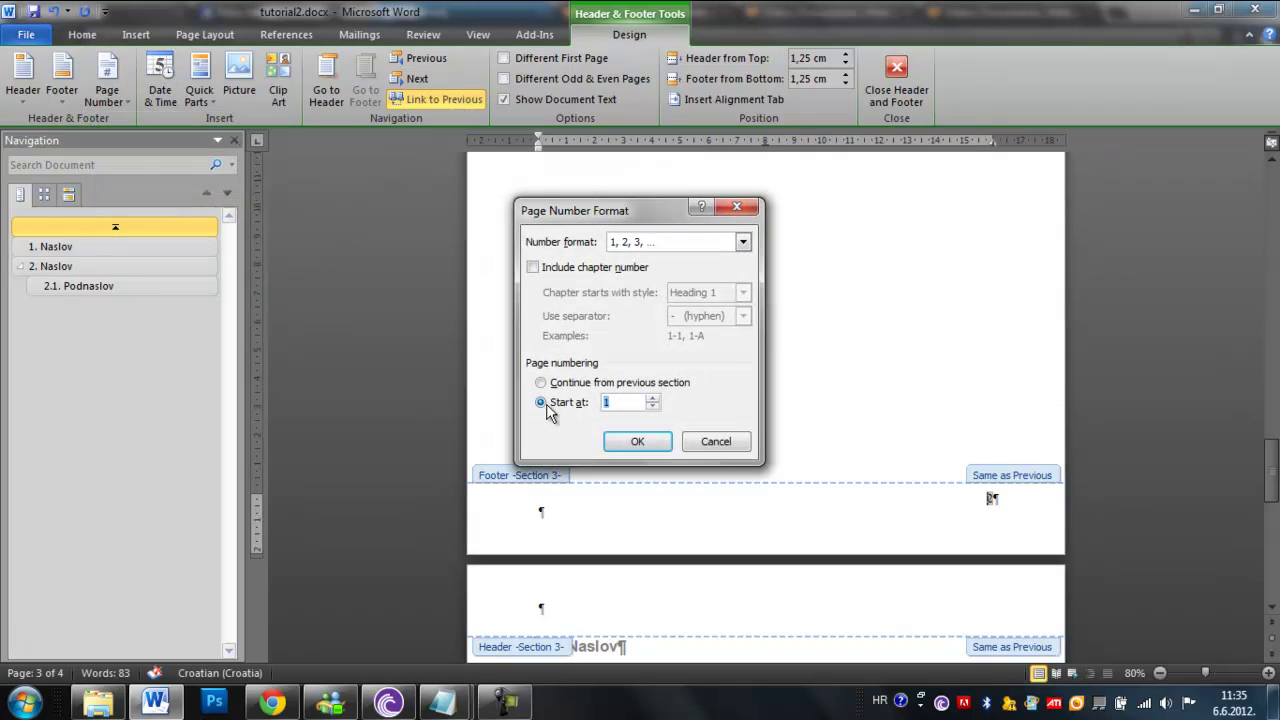
left_click(637, 441)
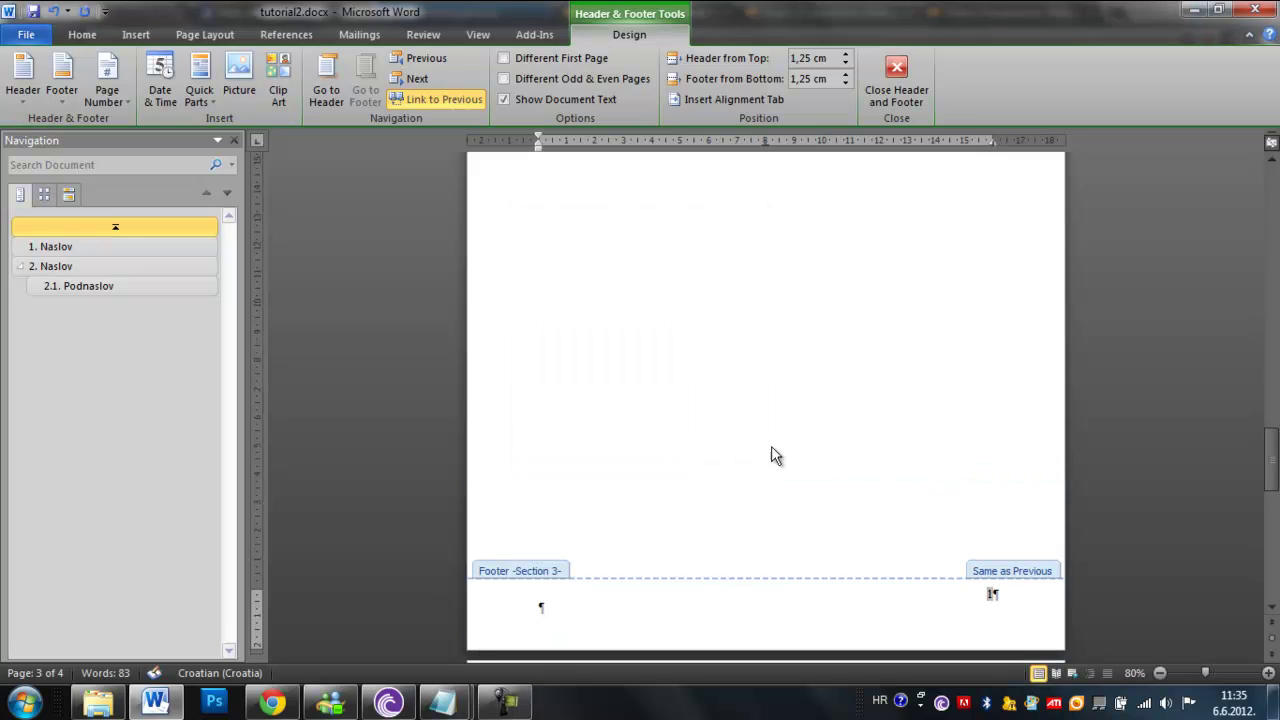
scroll(1147, 428, "down", 1)
mouse_move(1272, 480)
left_mouse_down()
mouse_move(1276, 537)
mouse_move(1272, 300)
left_mouse_up()
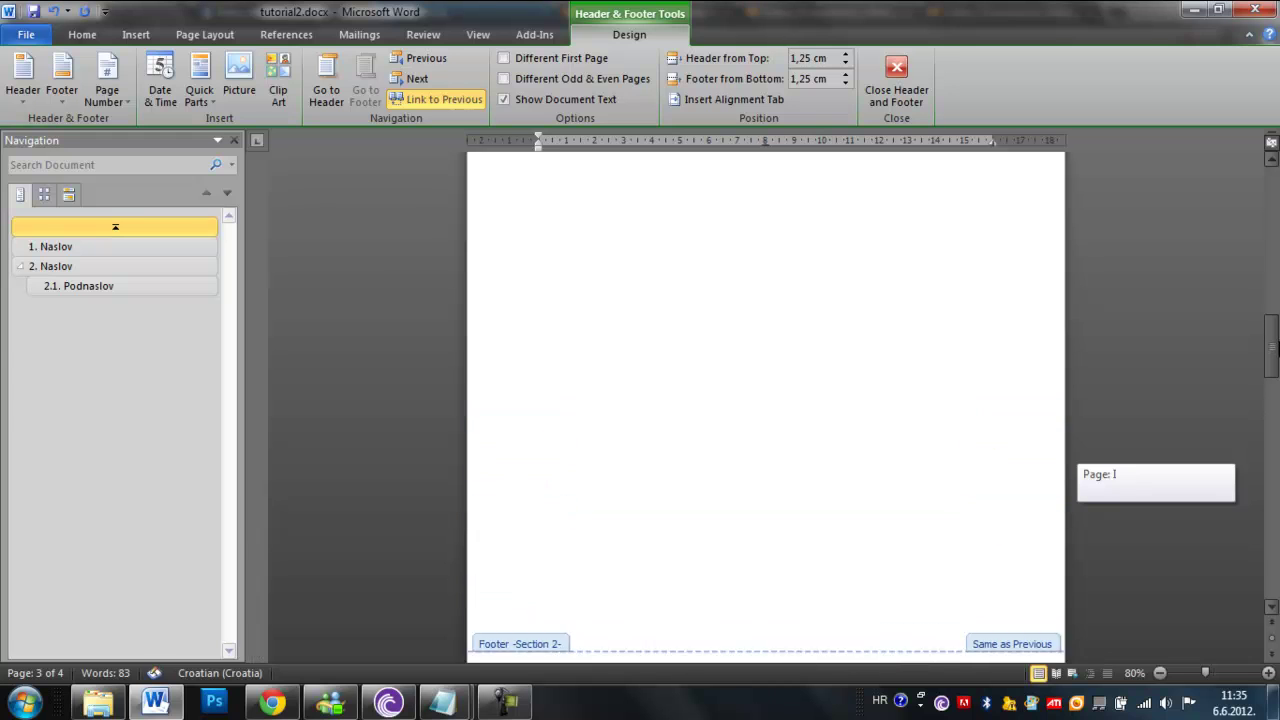
- Close the footer, hide formatting marks, and update the entire Sadržaj table of contents
left_click(912, 83)
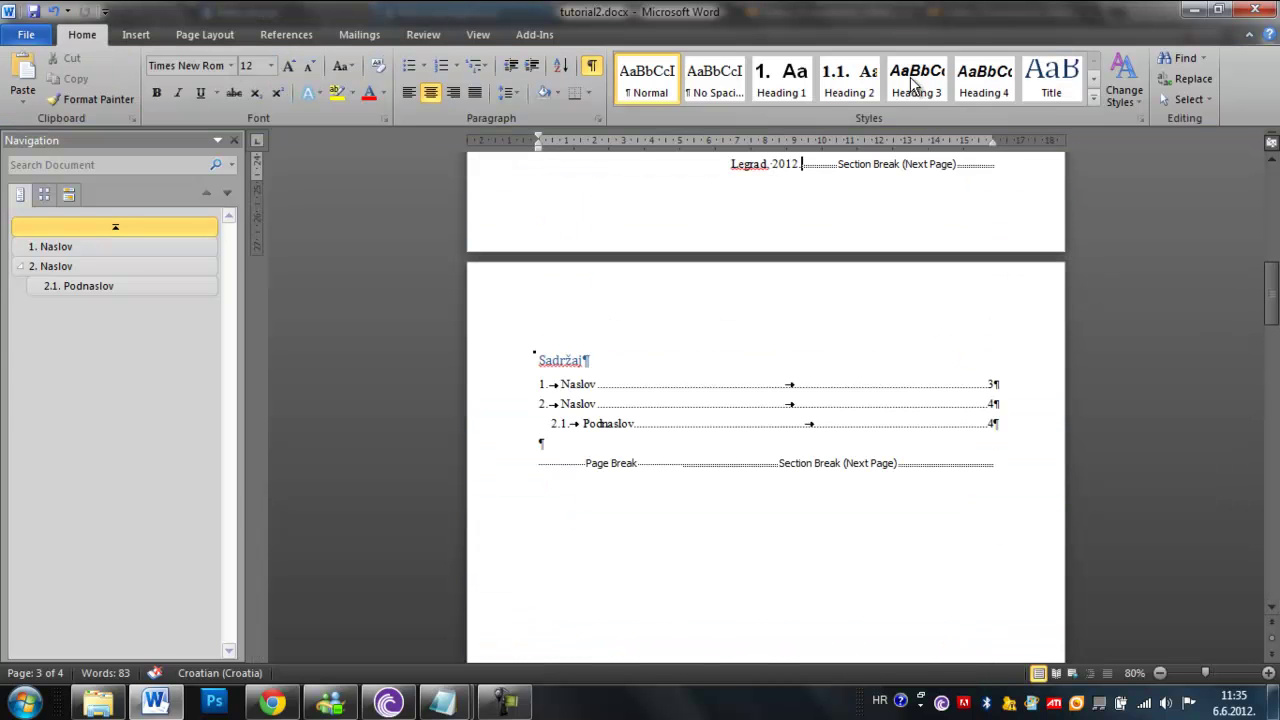
left_click(592, 72)
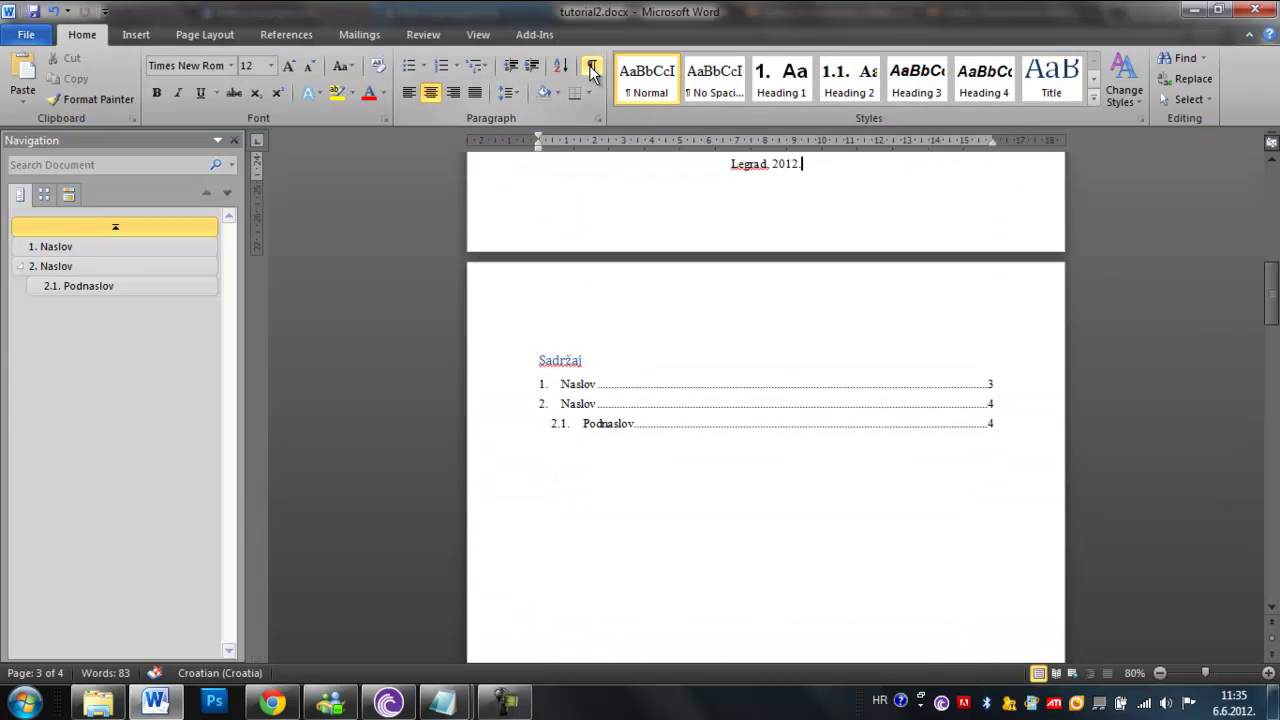
left_click(597, 383)
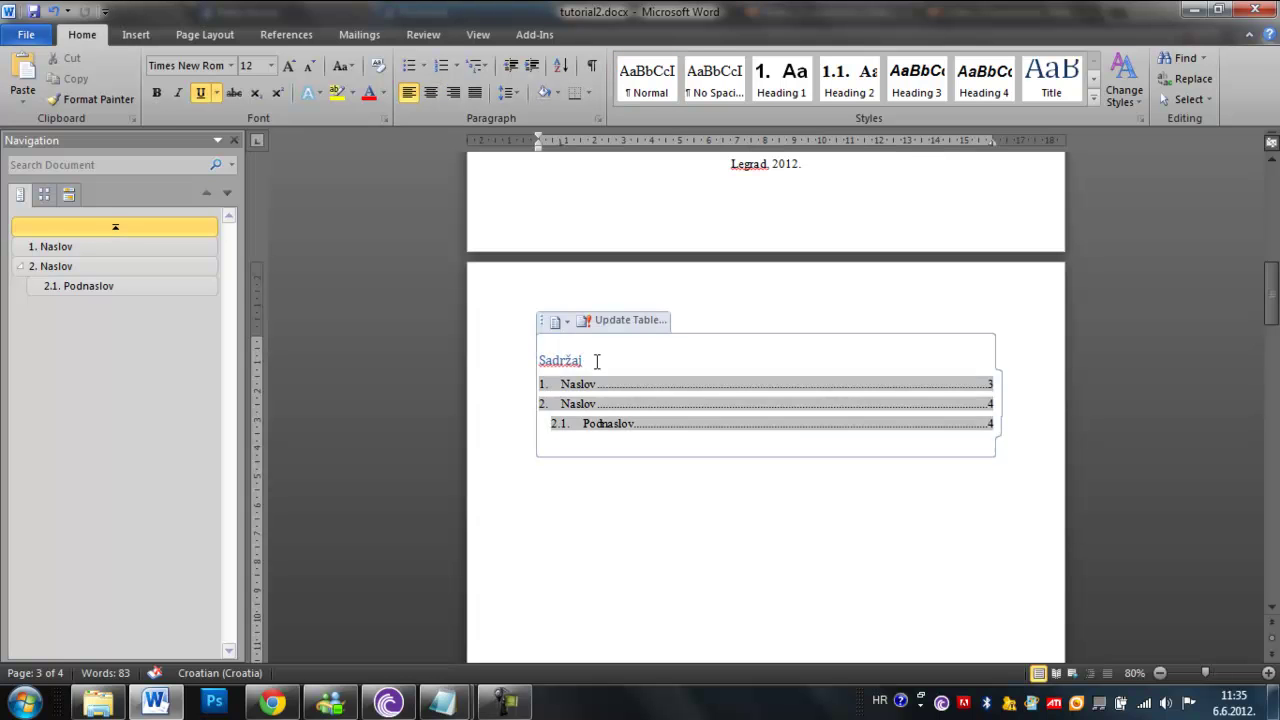
left_click(609, 322)
left_click(605, 349)
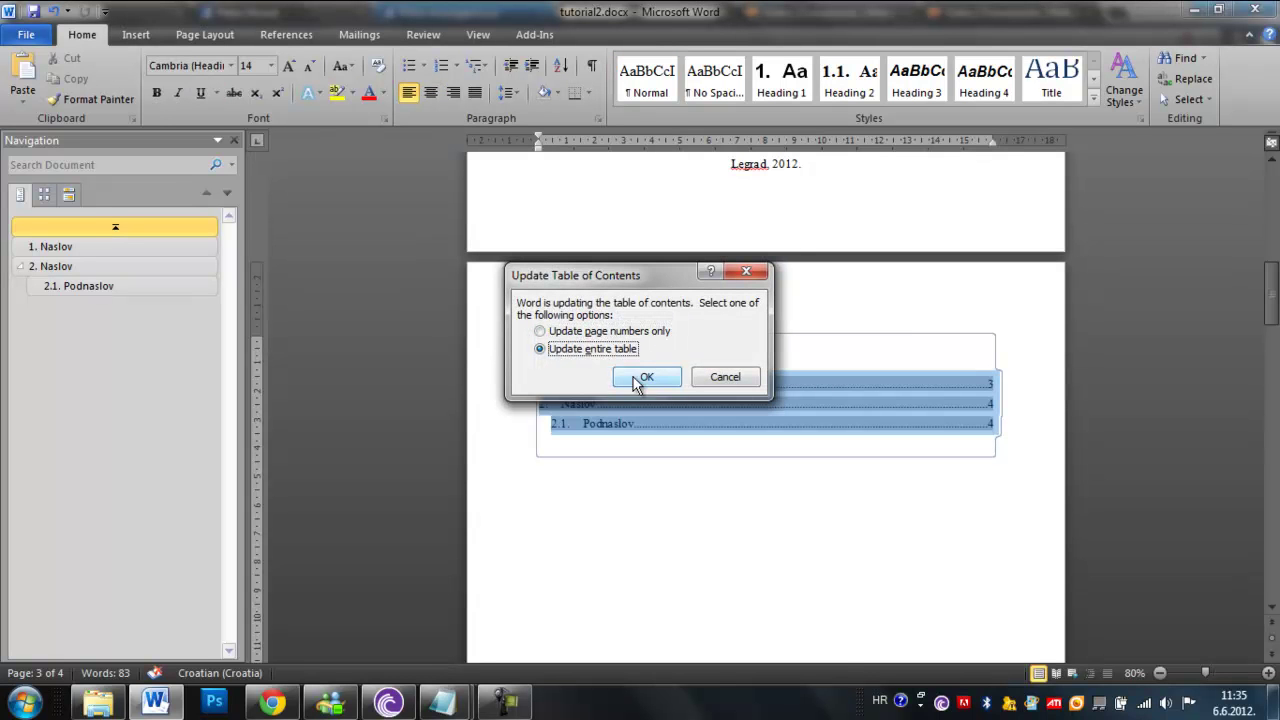
left_click(647, 380)
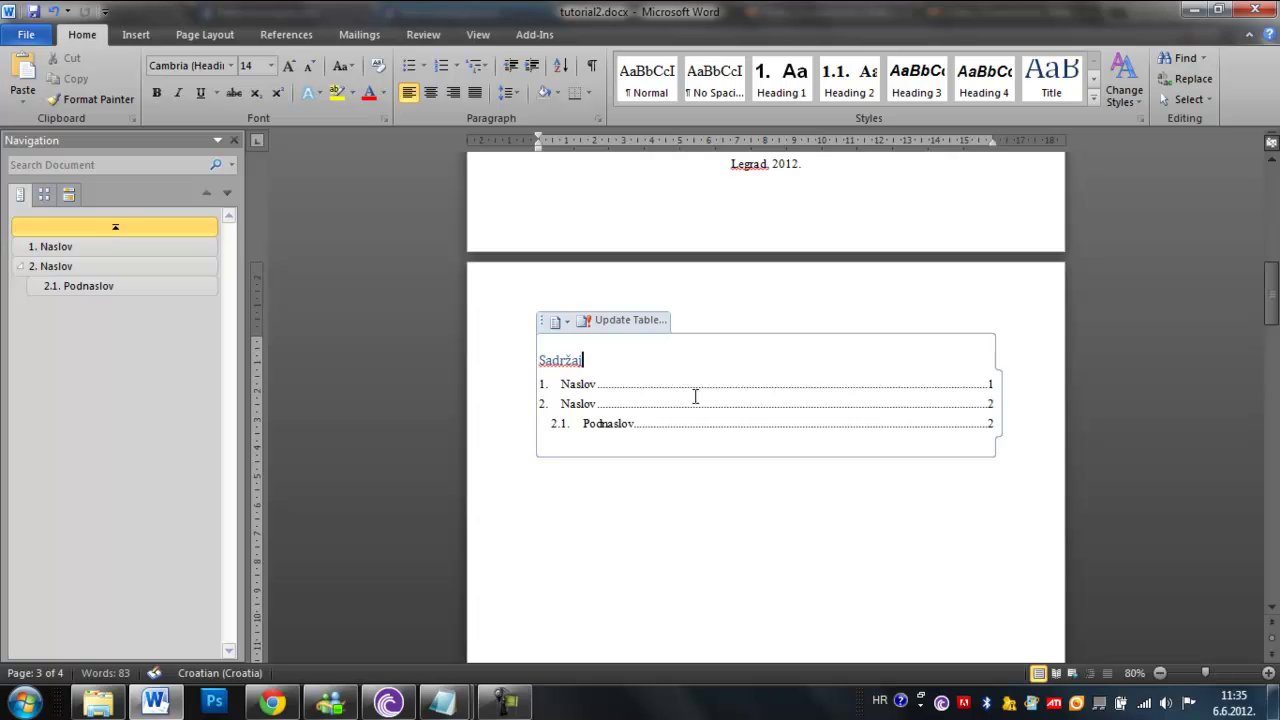
left_click(1155, 391)
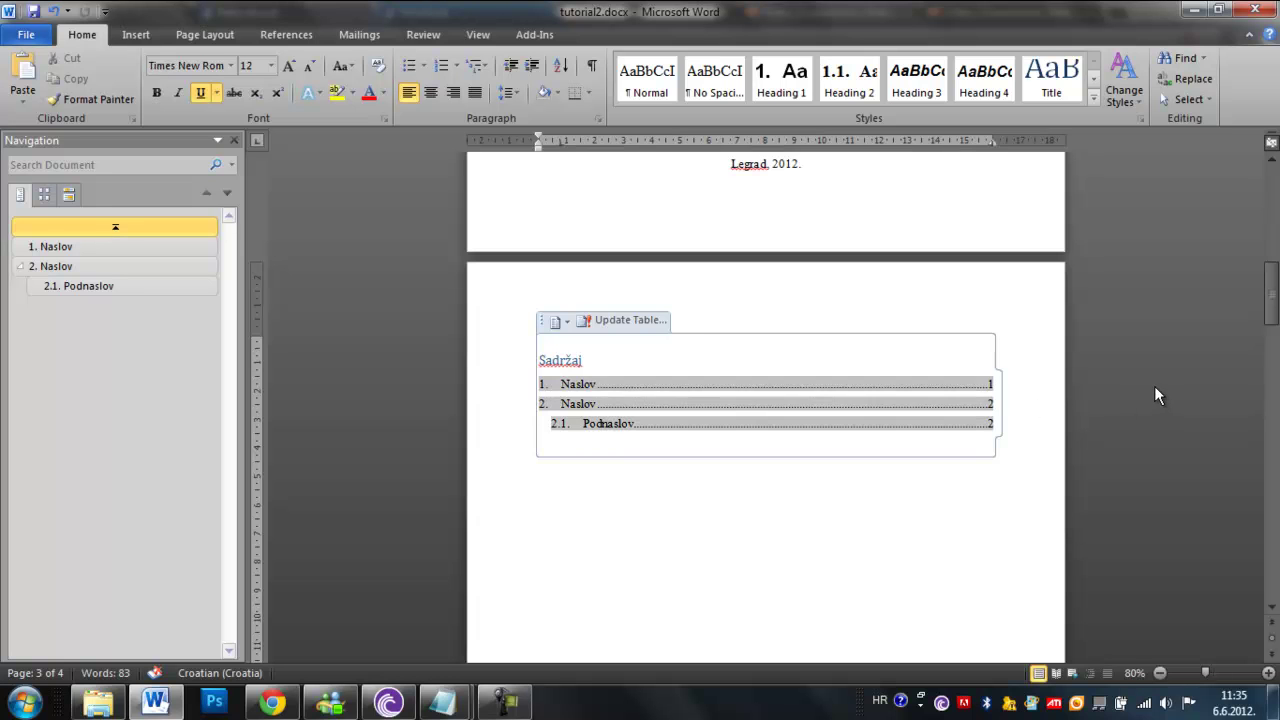
scroll(1154, 386, "up", 8)
left_click_drag(1271, 245, 1276, 285)
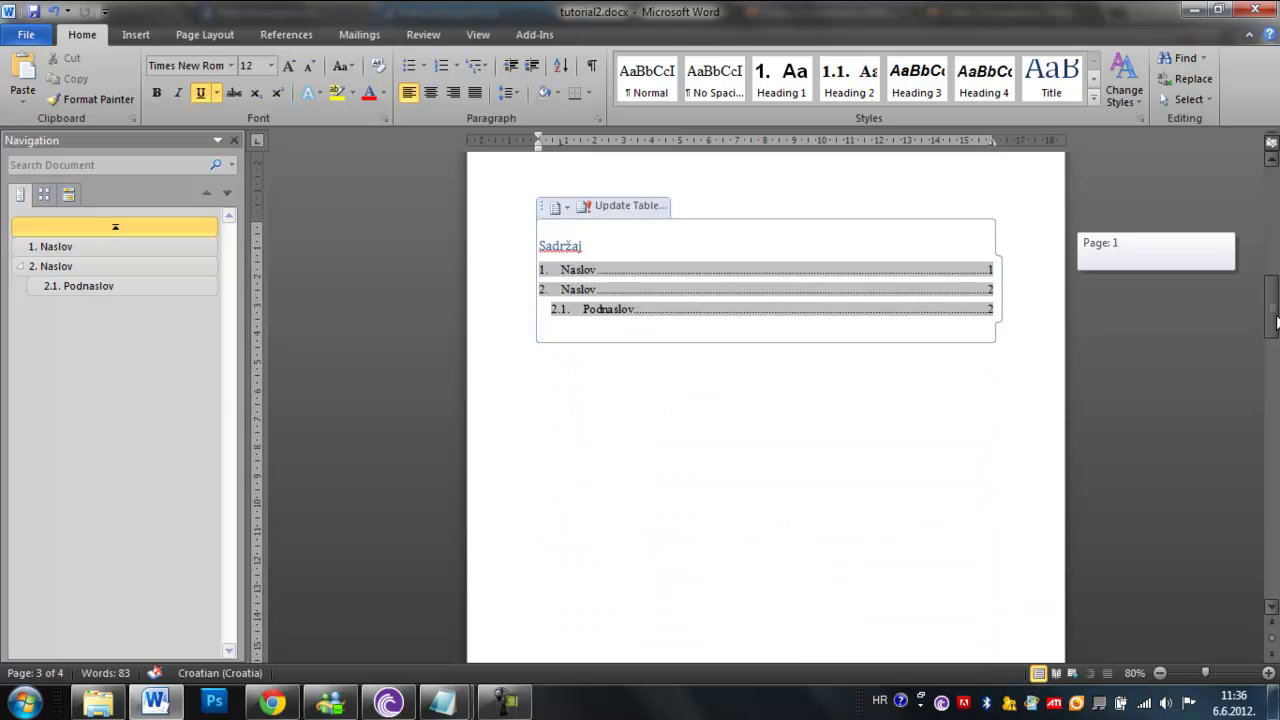
left_click_drag(1276, 285, 1276, 548)
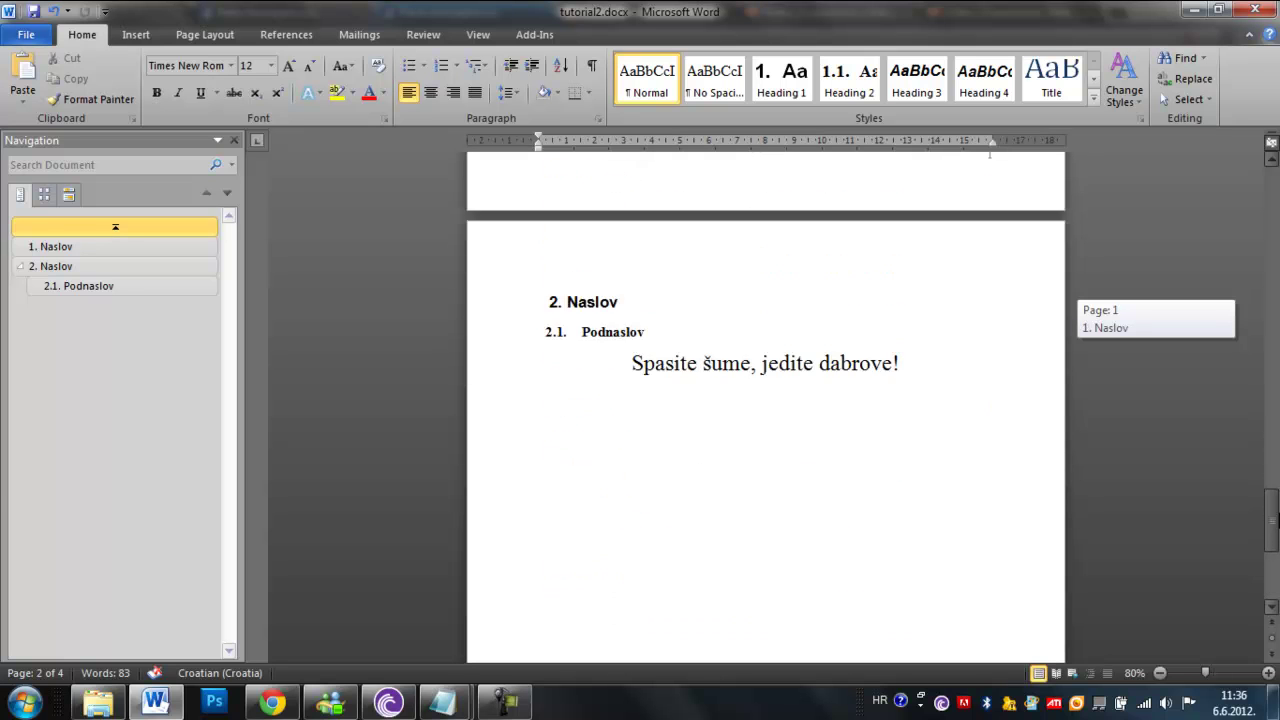
left_click_drag(1276, 548, 1272, 500)
left_click_drag(632, 470, 915, 471)
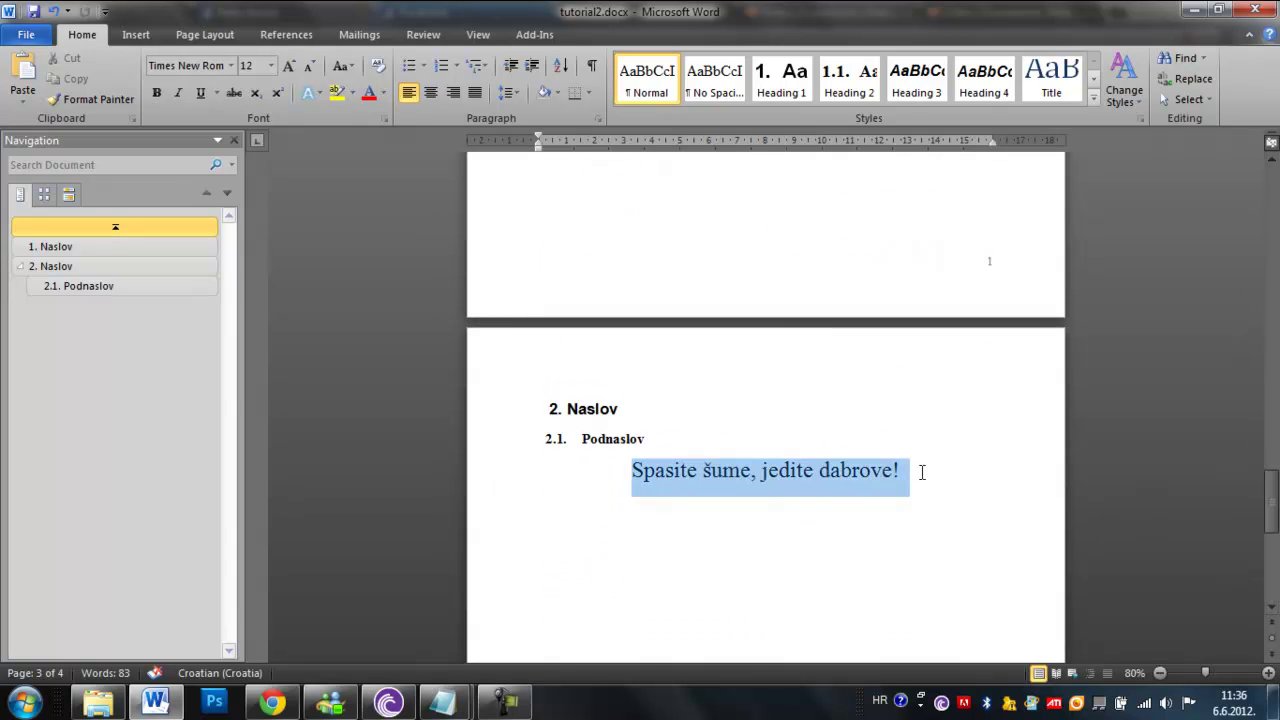